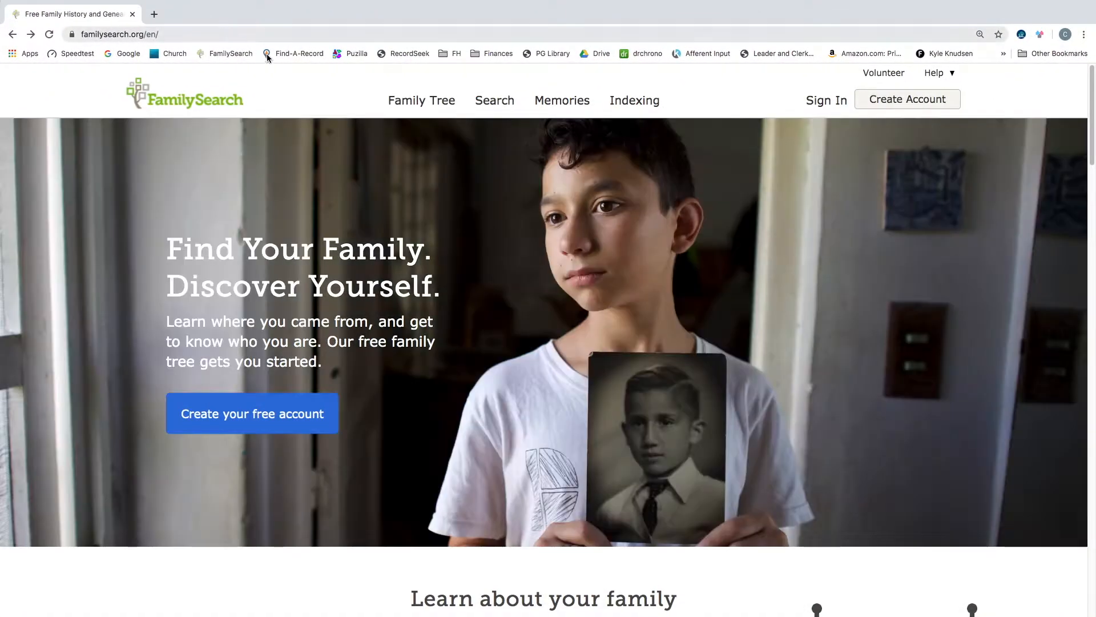
# - Sign in to FamilySearch with the pre-filled account credentials
pyautogui.click(829, 101)
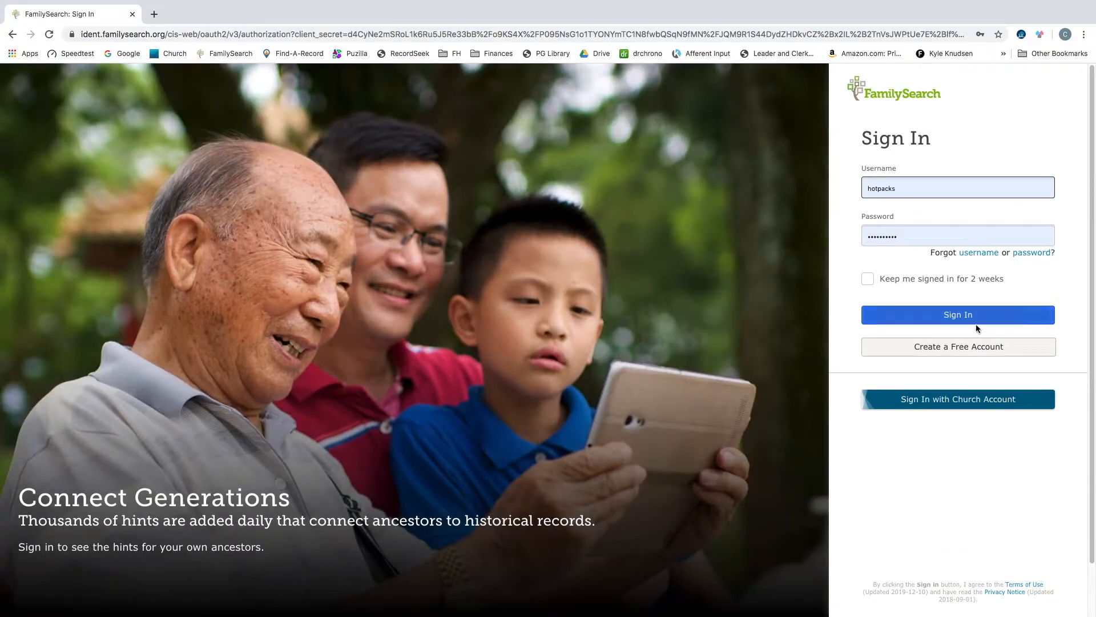
pyautogui.click(961, 317)
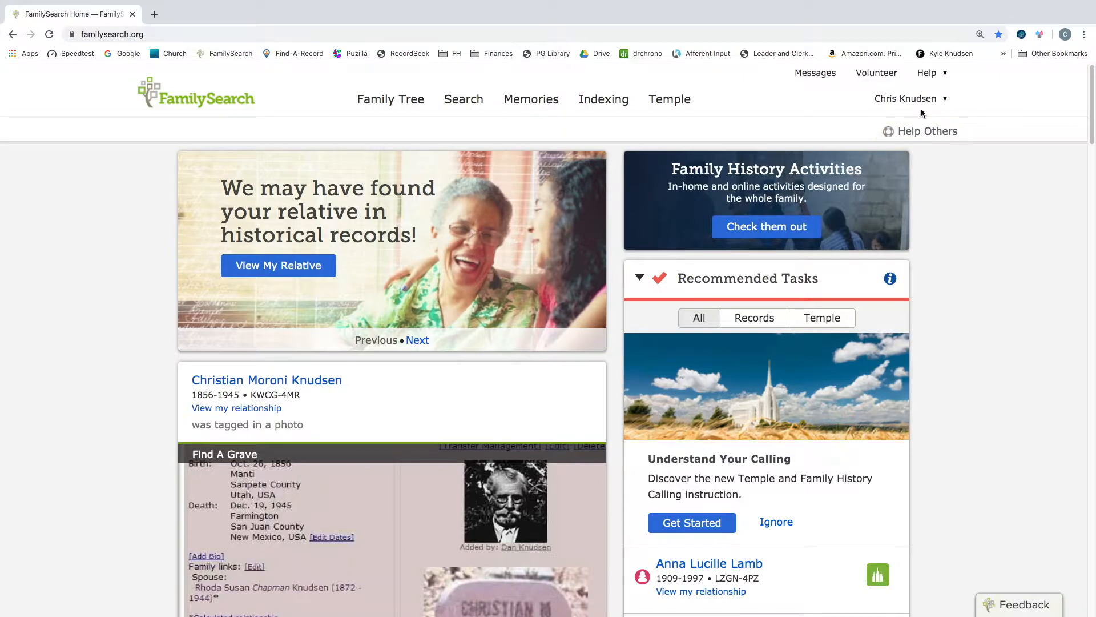
# - Open Helper Resources from Help and expand the Added or Accepted list of people being helped
pyautogui.click(930, 76)
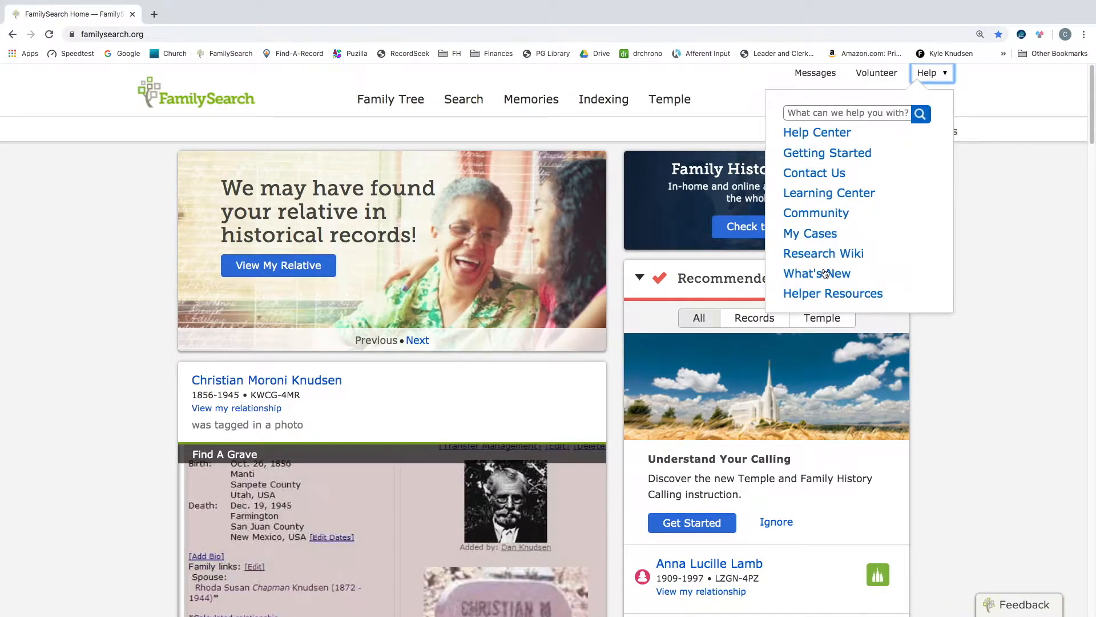
pyautogui.click(812, 294)
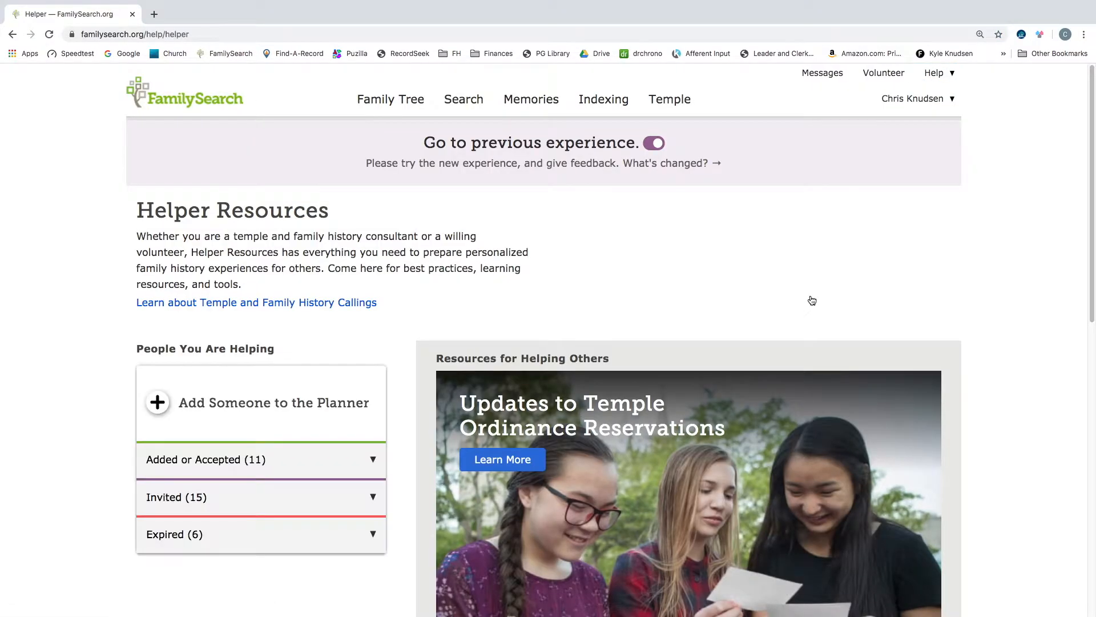
pyautogui.click(180, 466)
pyautogui.scroll(-10, 180, 466)
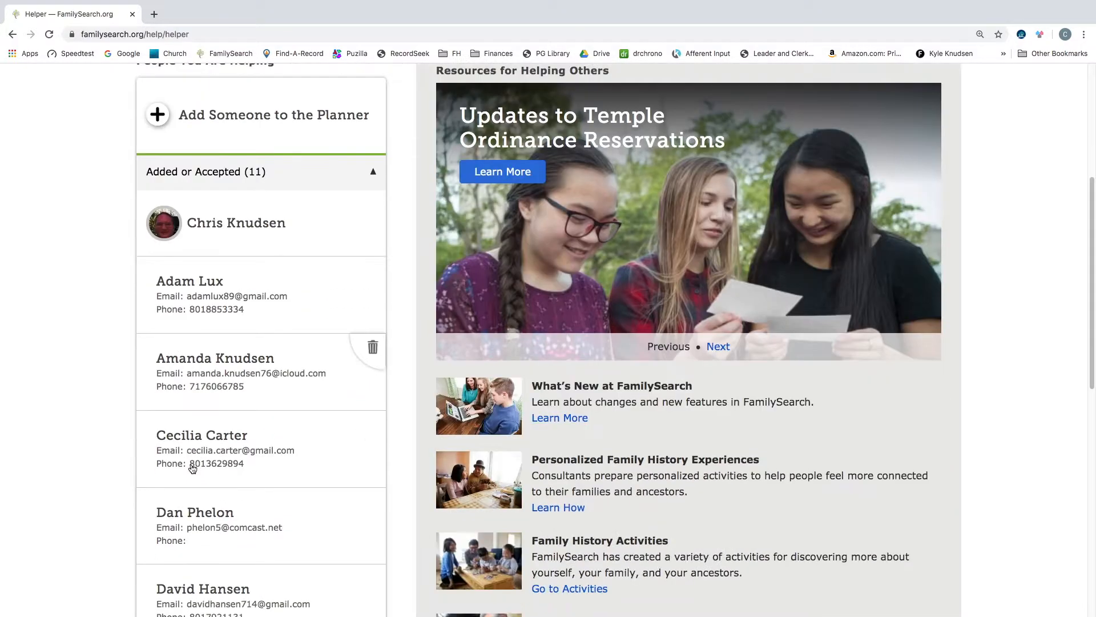
pyautogui.scroll(-8, 192, 468)
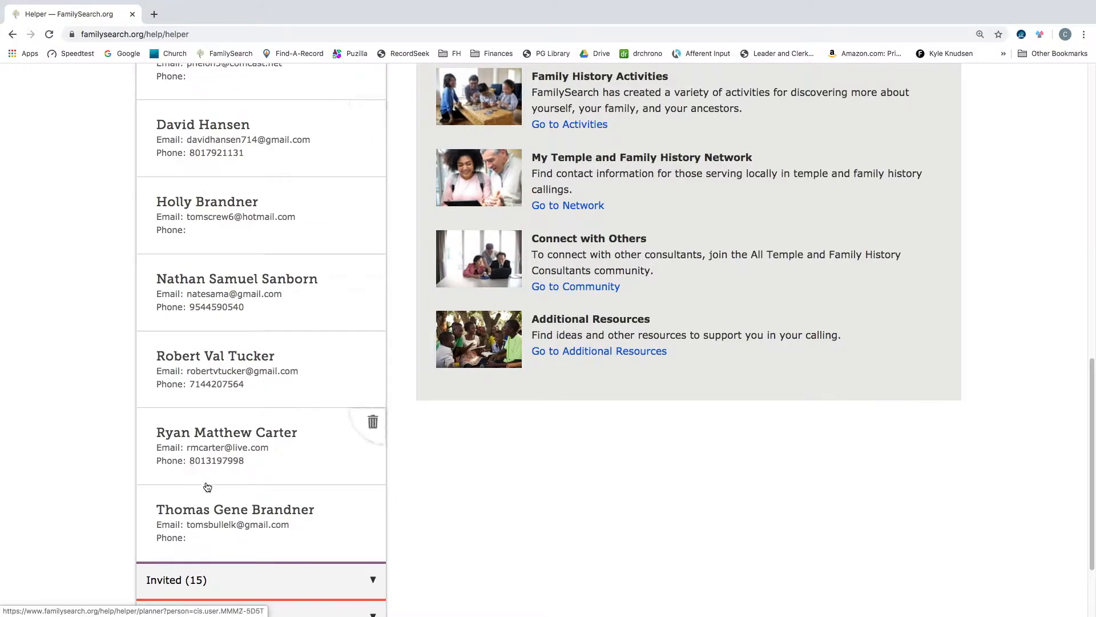
# - Start helping the last person in the Added or Accepted list and return to the FamilySearch home page
pyautogui.click(235, 510)
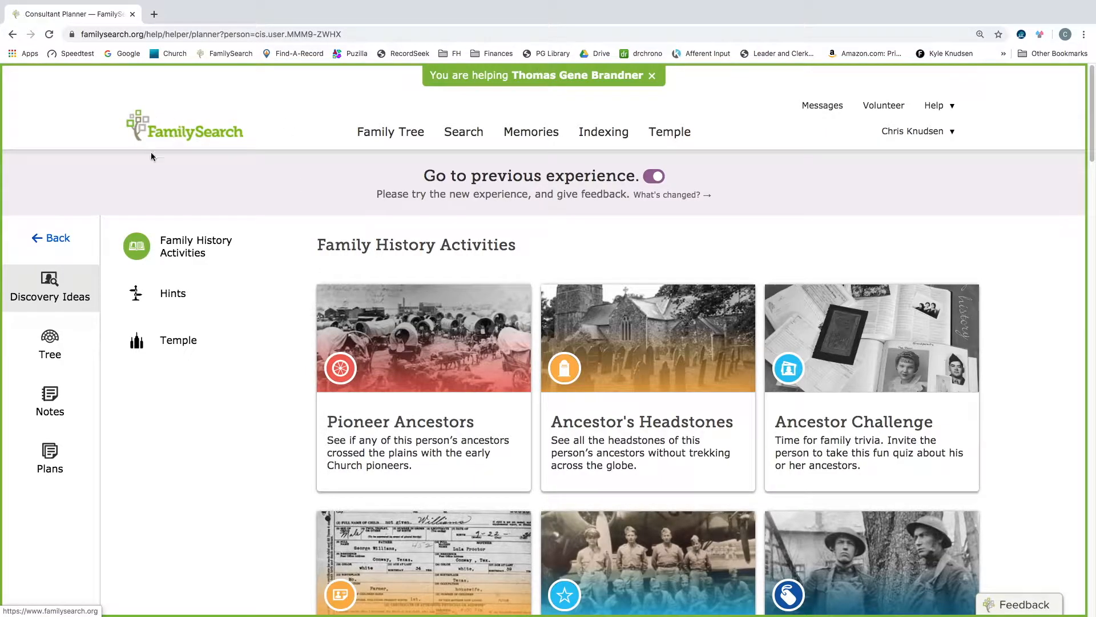
pyautogui.click(186, 135)
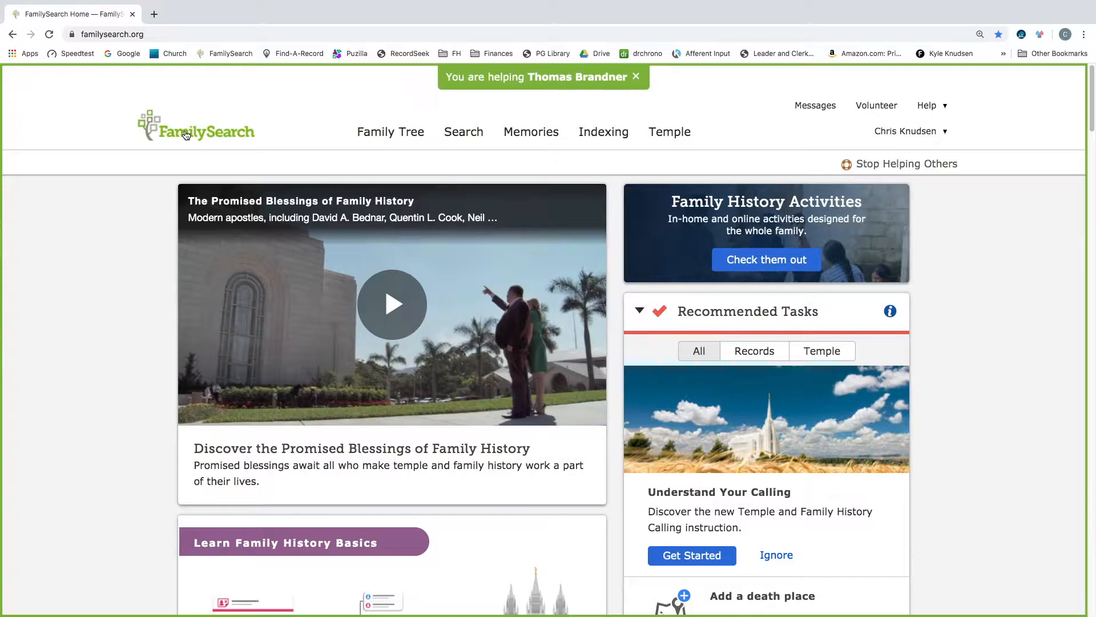
# - Scroll through the helped person's home page, reviewing recommended tasks, recent people and the to-do list
pyautogui.scroll(-3, 383, 289)
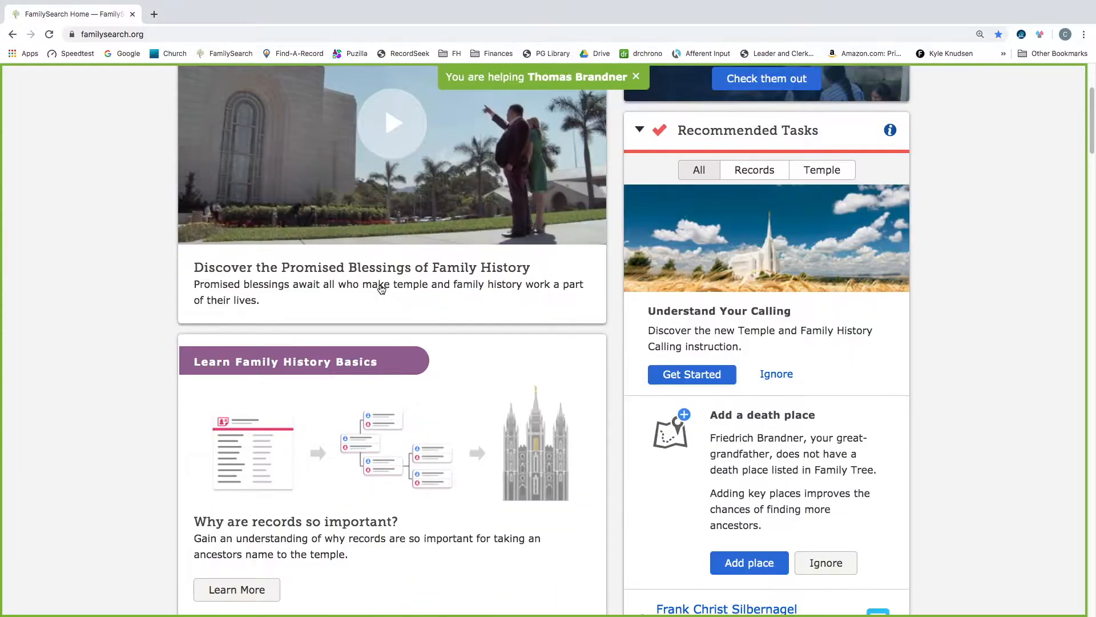
pyautogui.scroll(-15, 382, 289)
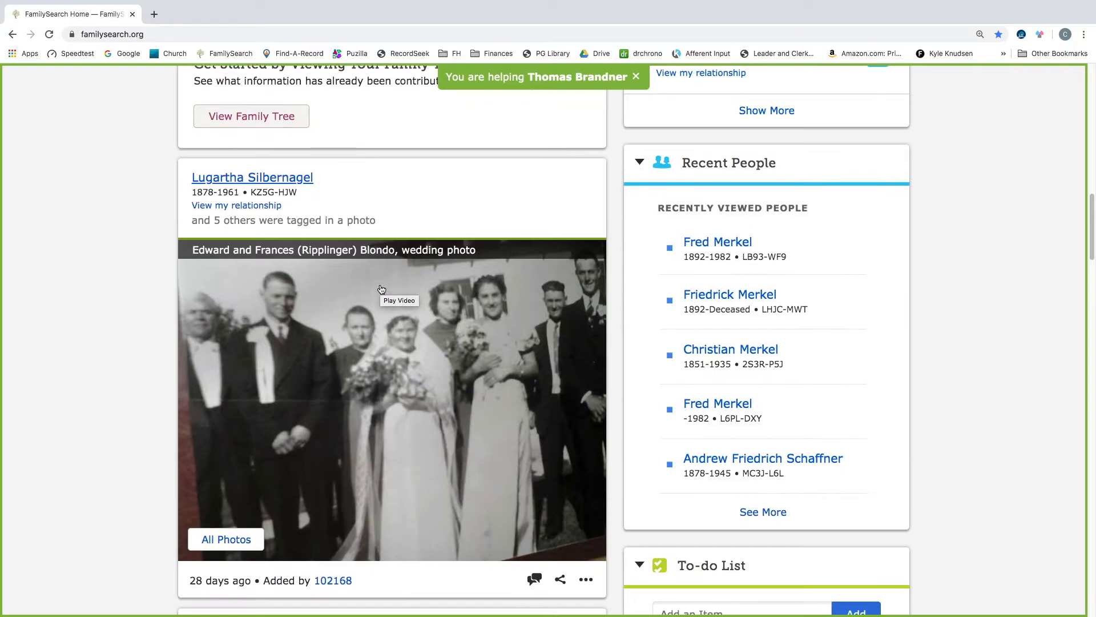
pyautogui.scroll(-4, 381, 289)
pyautogui.scroll(11, 381, 289)
pyautogui.scroll(9, 381, 289)
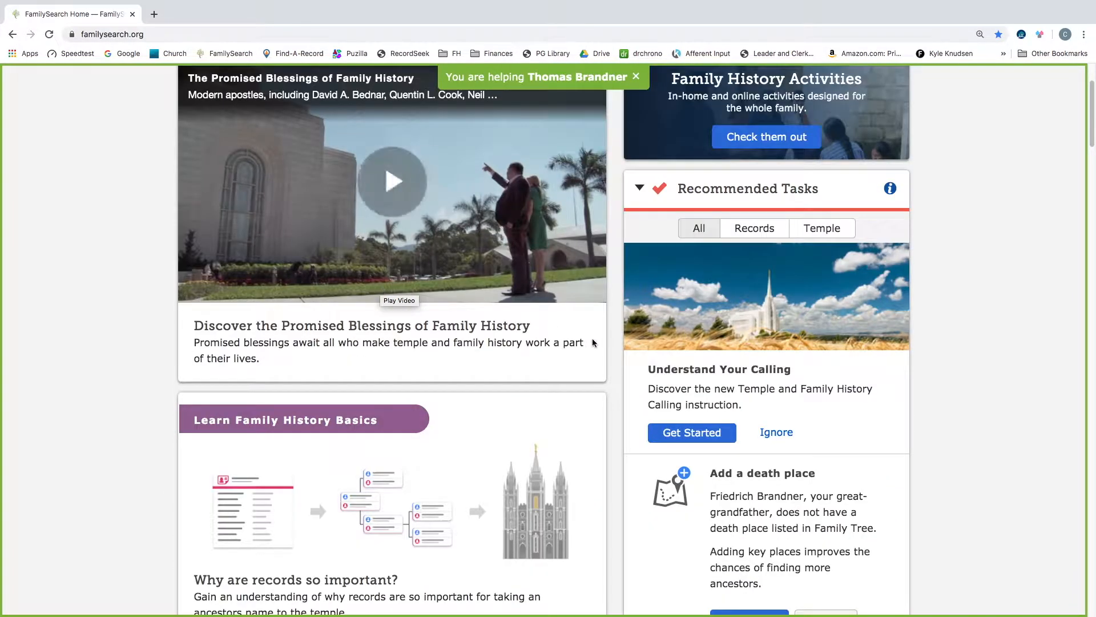
pyautogui.scroll(2, 593, 342)
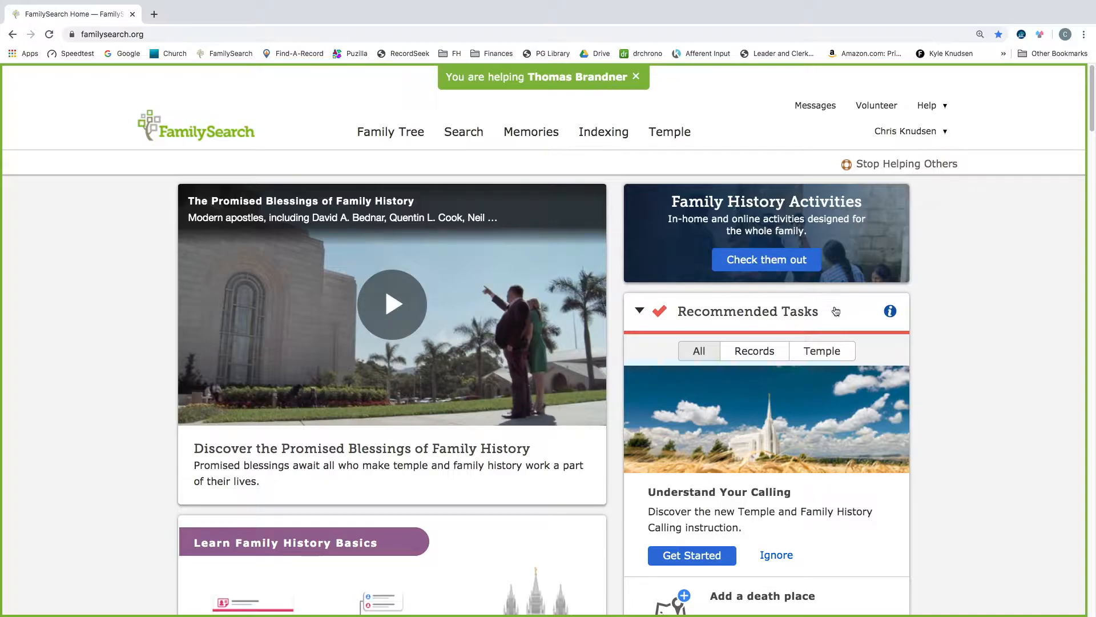
pyautogui.scroll(-2, 710, 326)
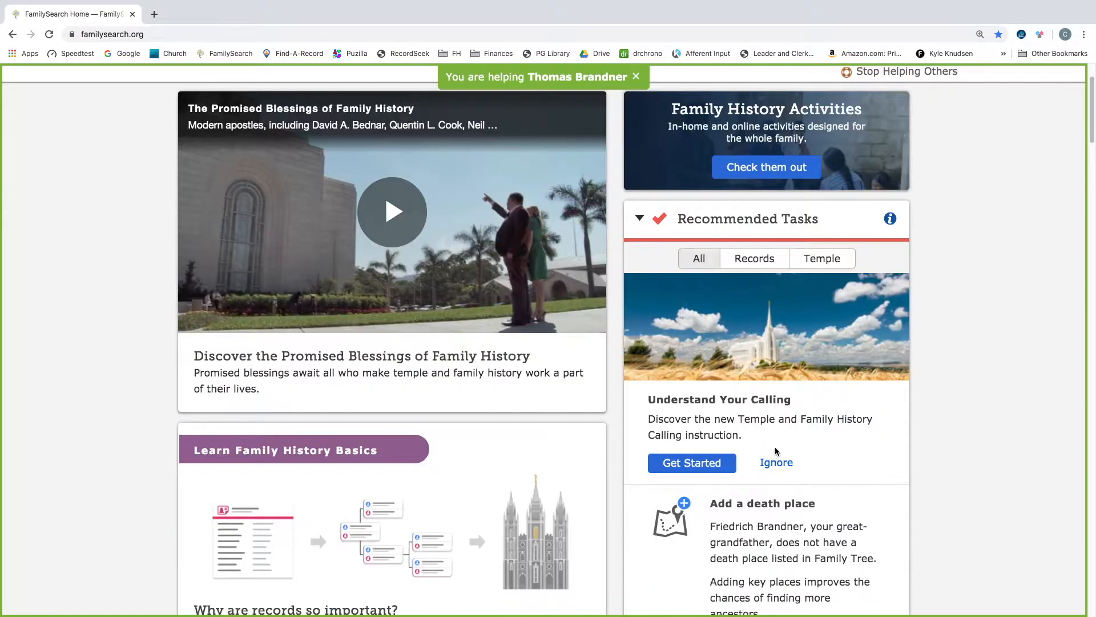
pyautogui.scroll(-7, 776, 450)
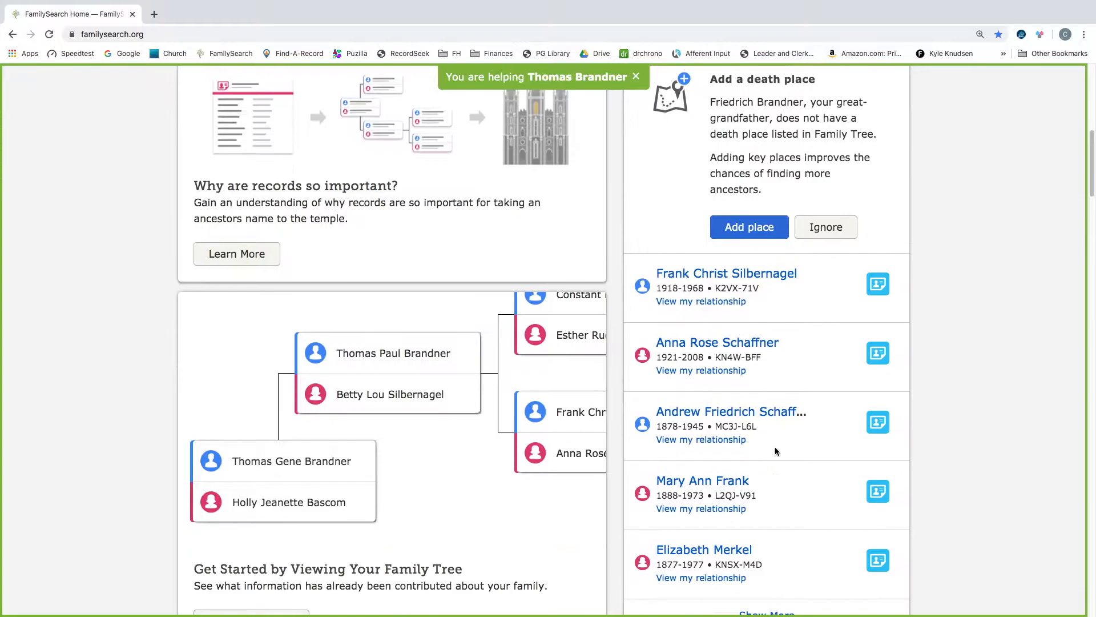
pyautogui.scroll(-2, 806, 481)
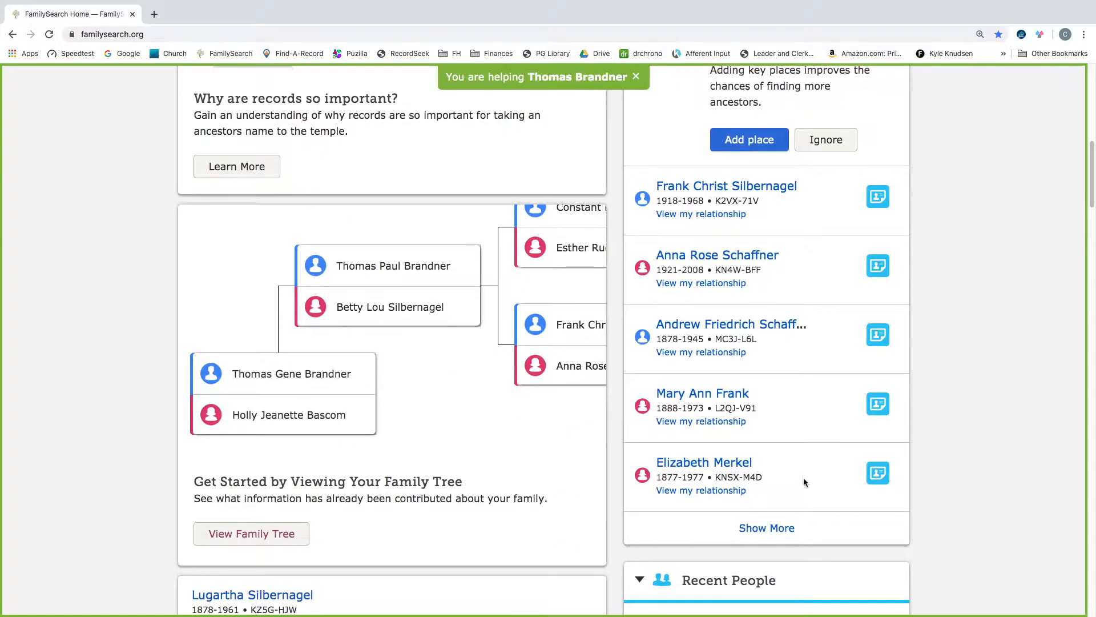
pyautogui.scroll(-1, 804, 478)
pyautogui.scroll(1, 804, 477)
pyautogui.scroll(-5, 804, 478)
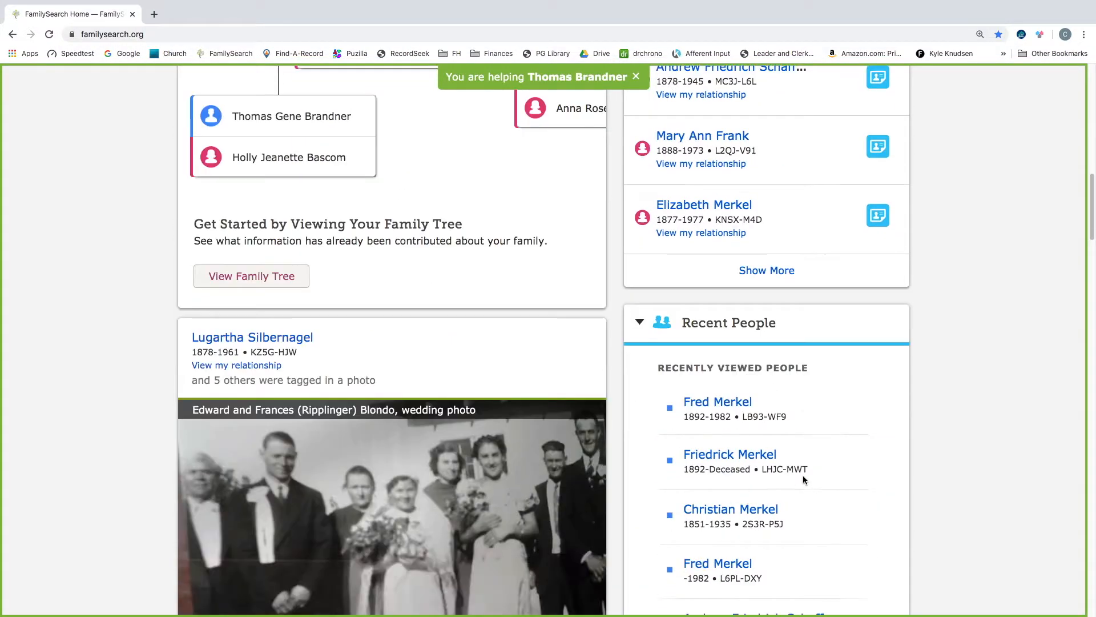
pyautogui.scroll(-4, 728, 439)
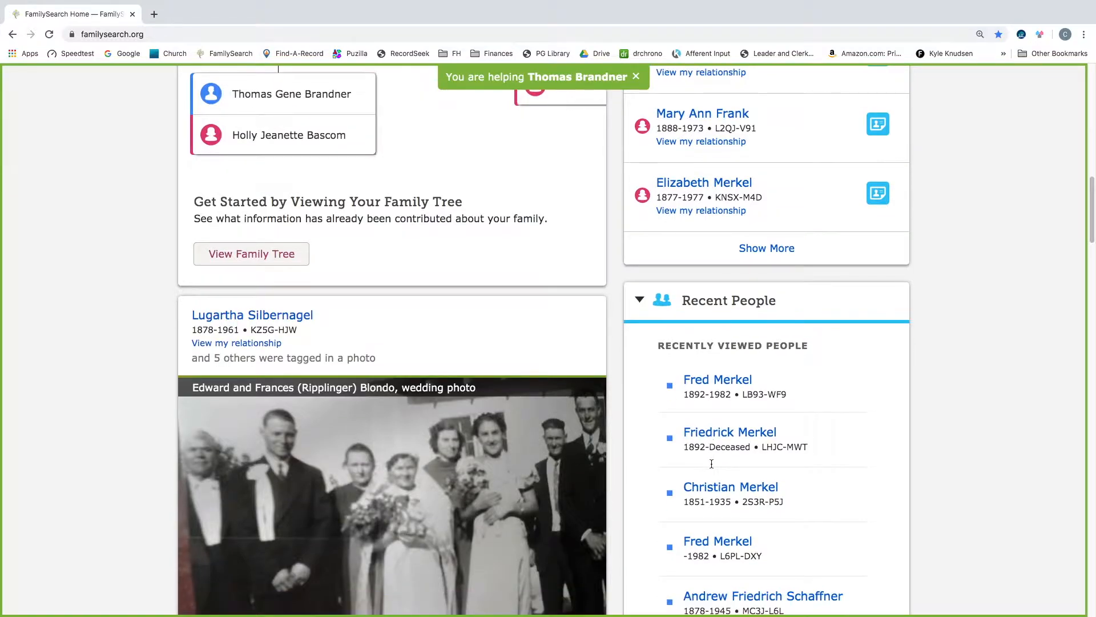
pyautogui.scroll(-4, 730, 351)
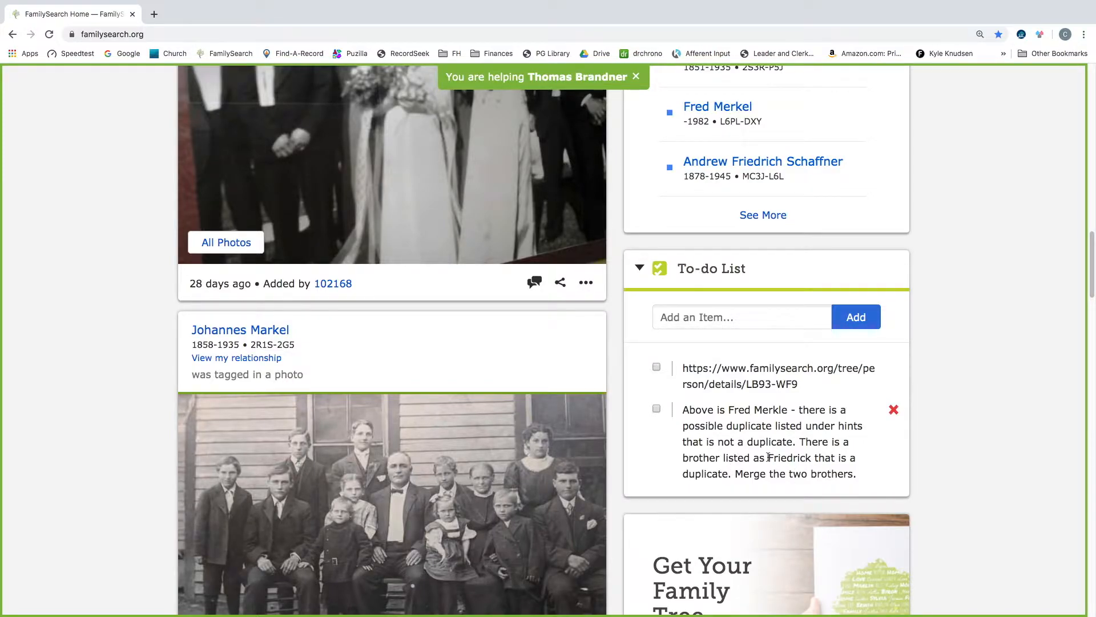
# - Copy the person-details URL from the first To-do List item and close its editing
pyautogui.click(713, 368)
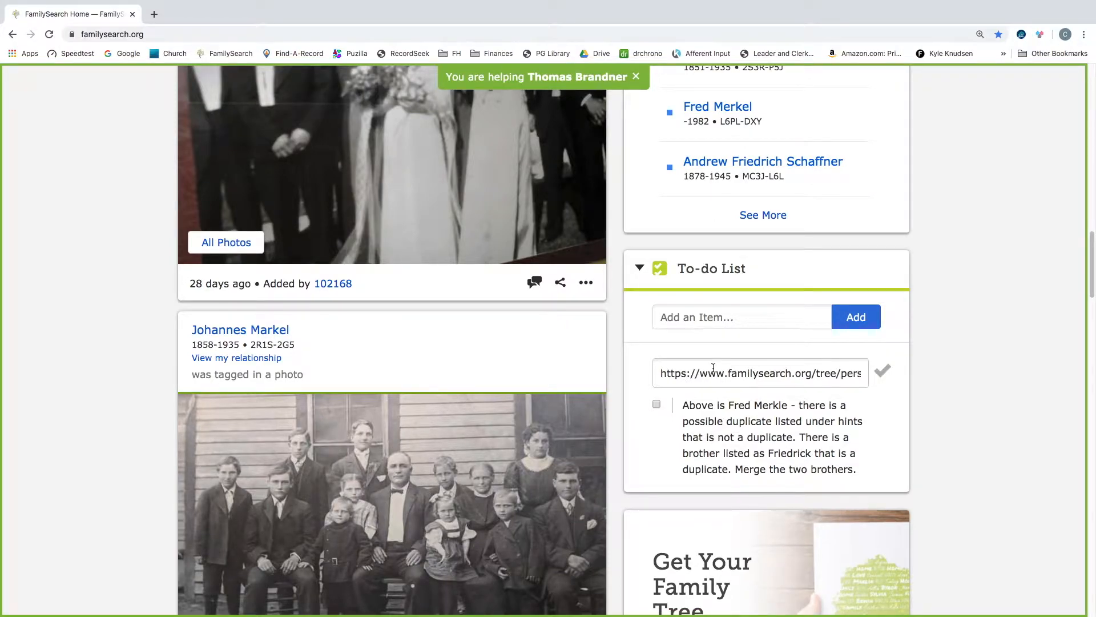
pyautogui.tripleClick(744, 374)
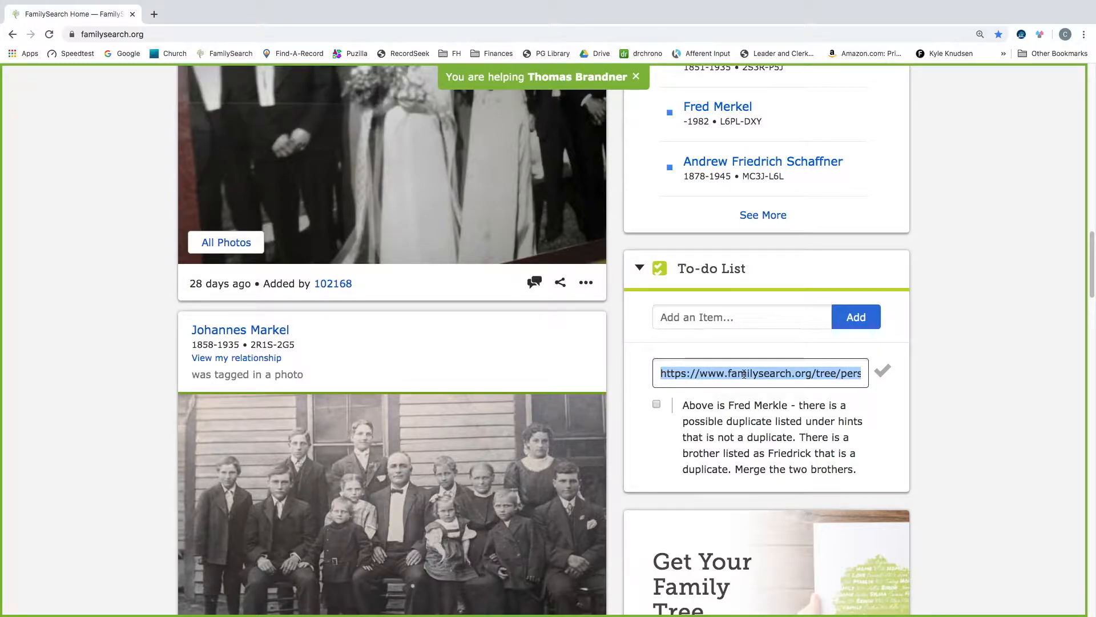
pyautogui.rightClick(744, 374)
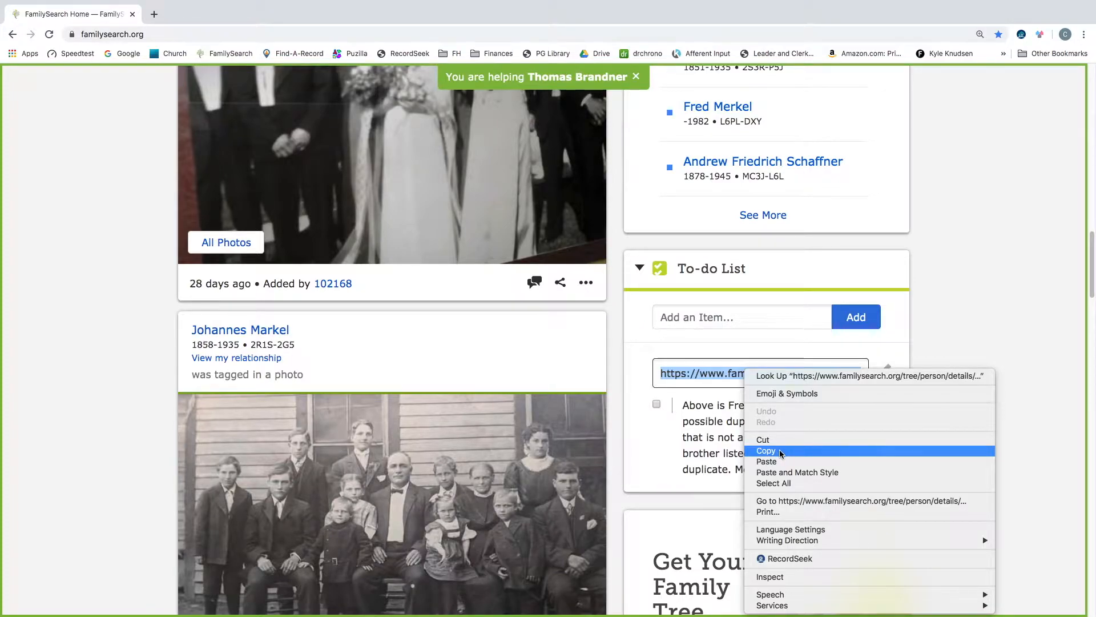
pyautogui.click(781, 452)
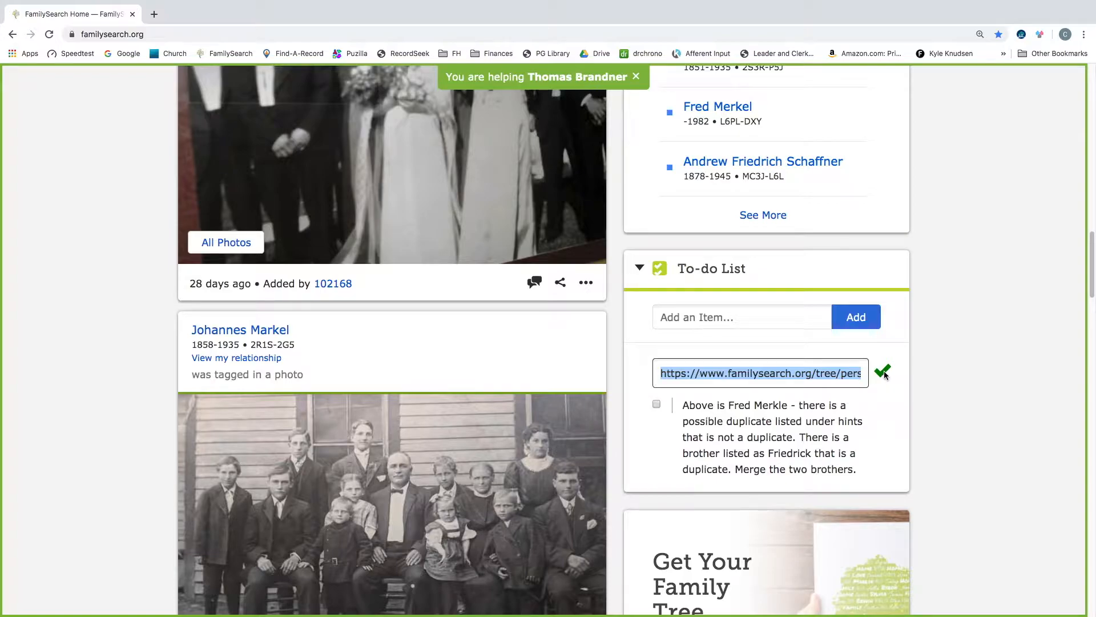
pyautogui.click(884, 372)
# - Paste the copied URL into the address bar and go to that person's page
pyautogui.scroll(7, 660, 296)
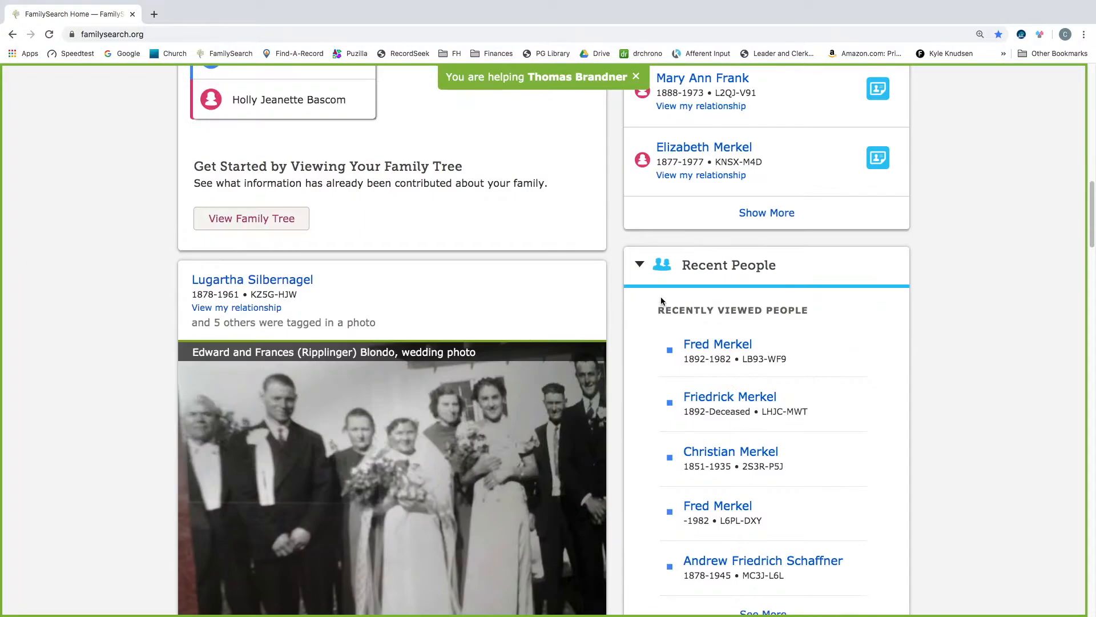
pyautogui.scroll(10, 661, 297)
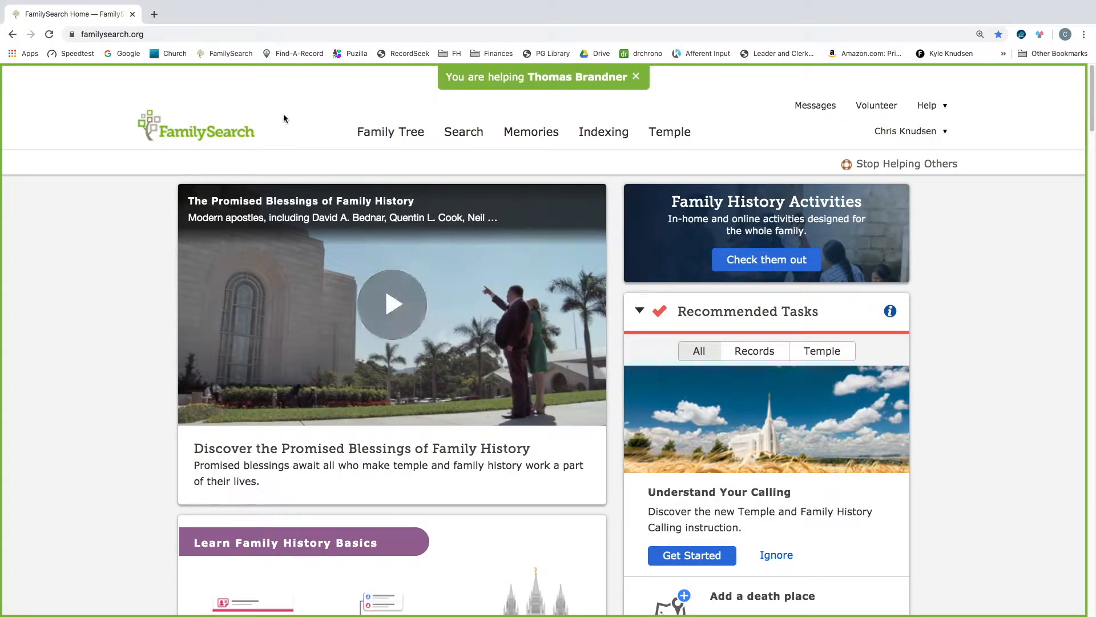
pyautogui.click(155, 35)
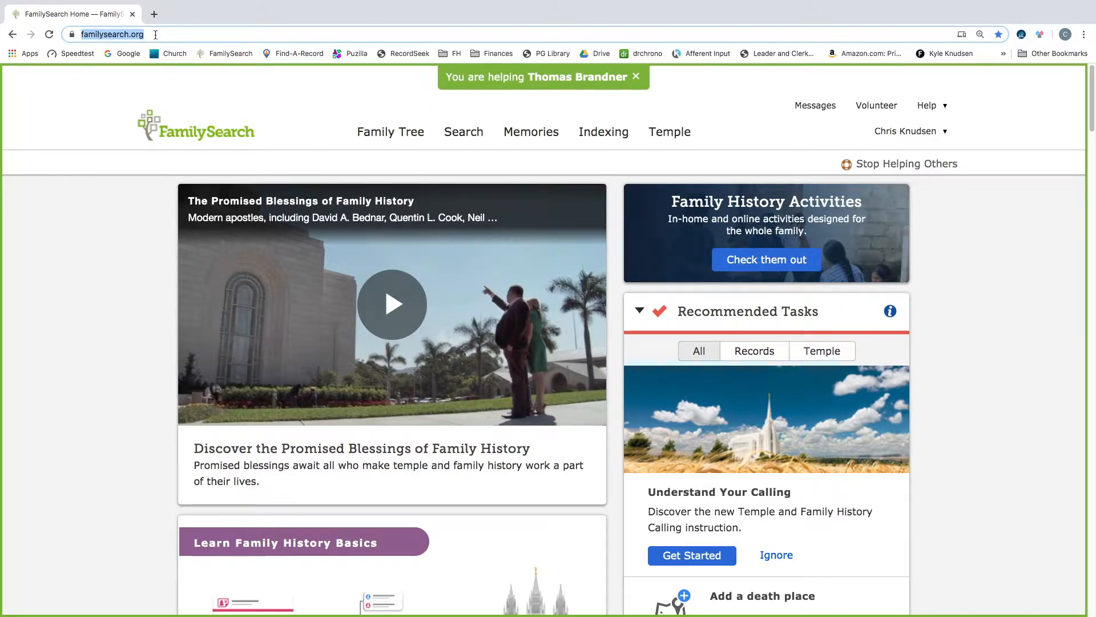
pyautogui.rightClick(155, 35)
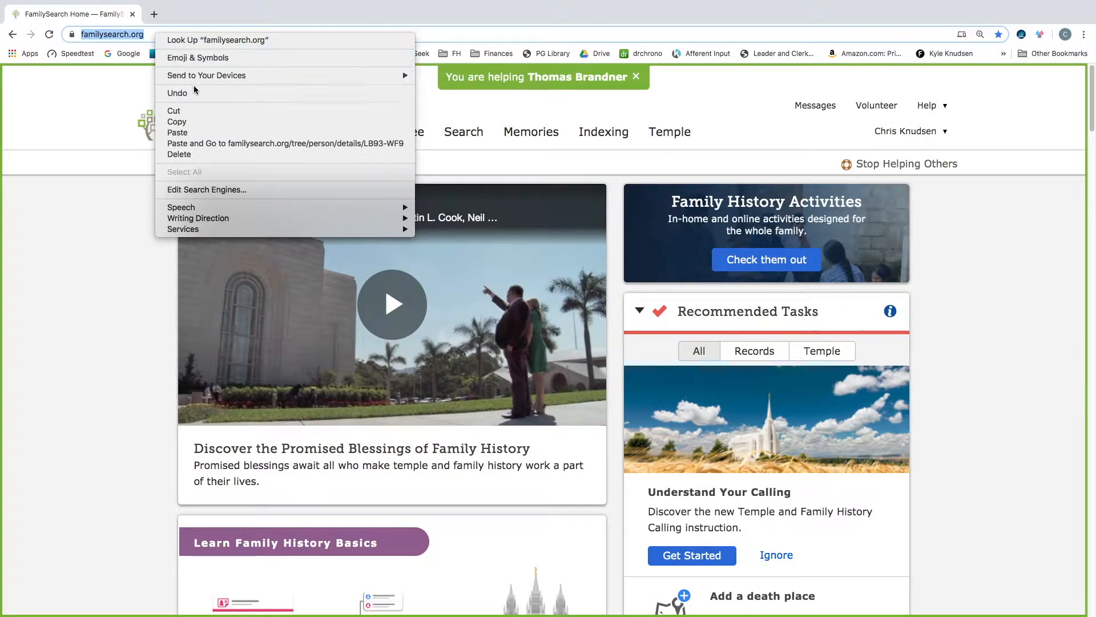
pyautogui.click(193, 132)
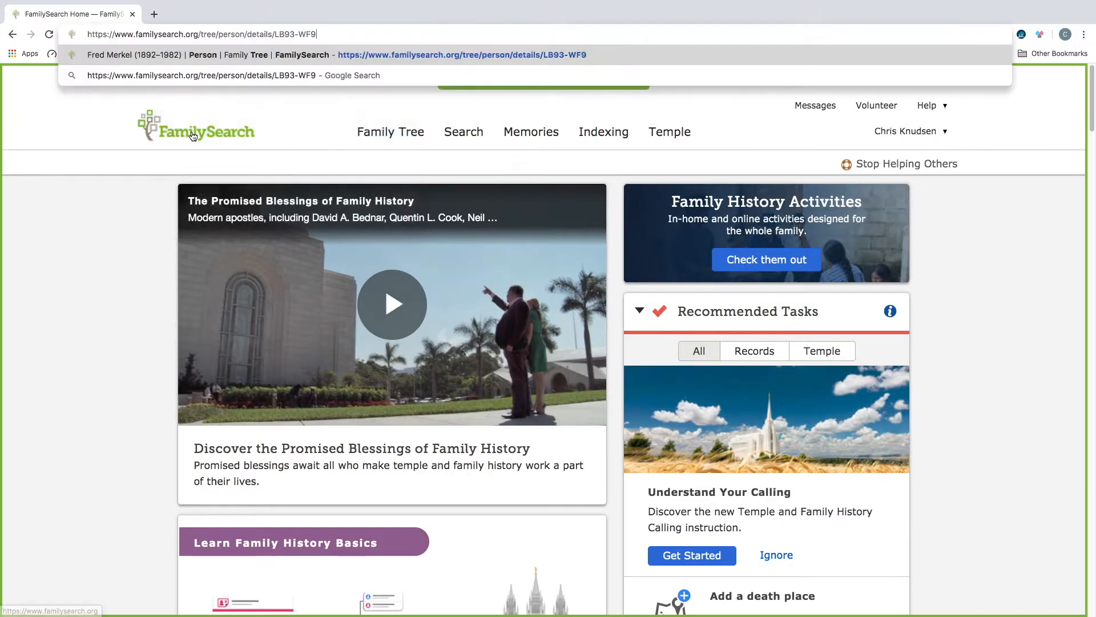
pyautogui.press('Return')
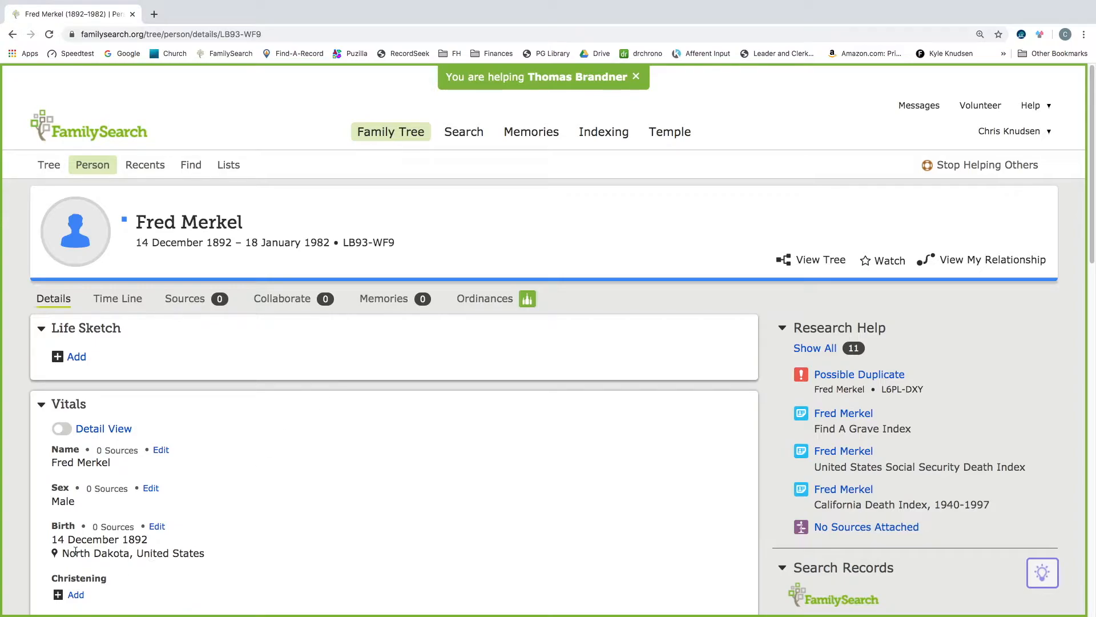
# - Open the Possible Duplicate research hint and choose Review Merge
pyautogui.scroll(-3, 378, 502)
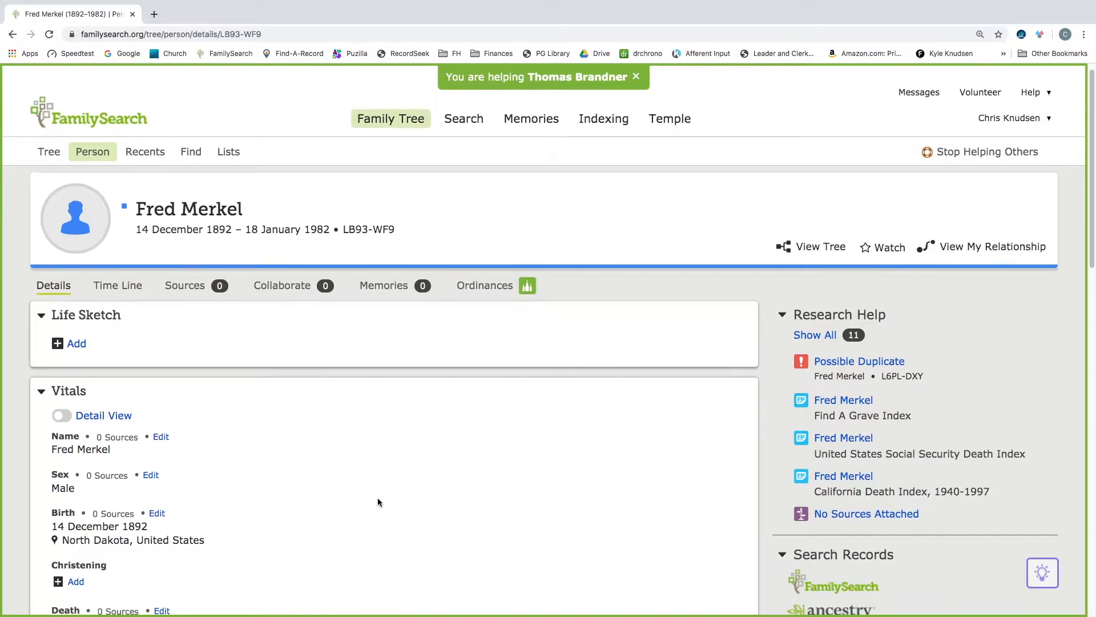
pyautogui.scroll(-1, 378, 502)
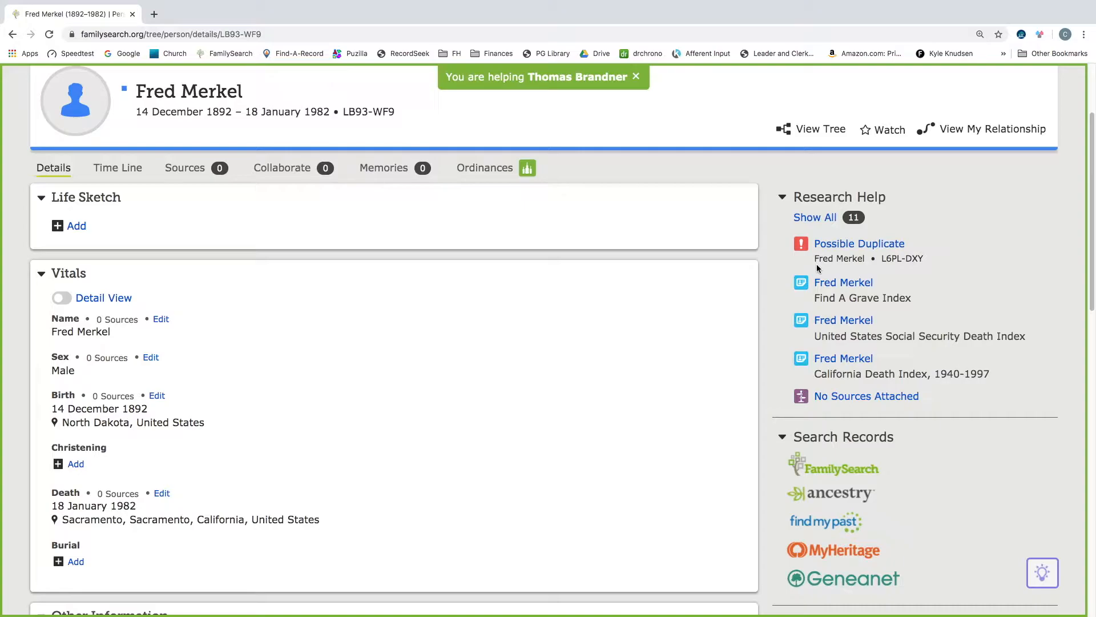
pyautogui.click(857, 248)
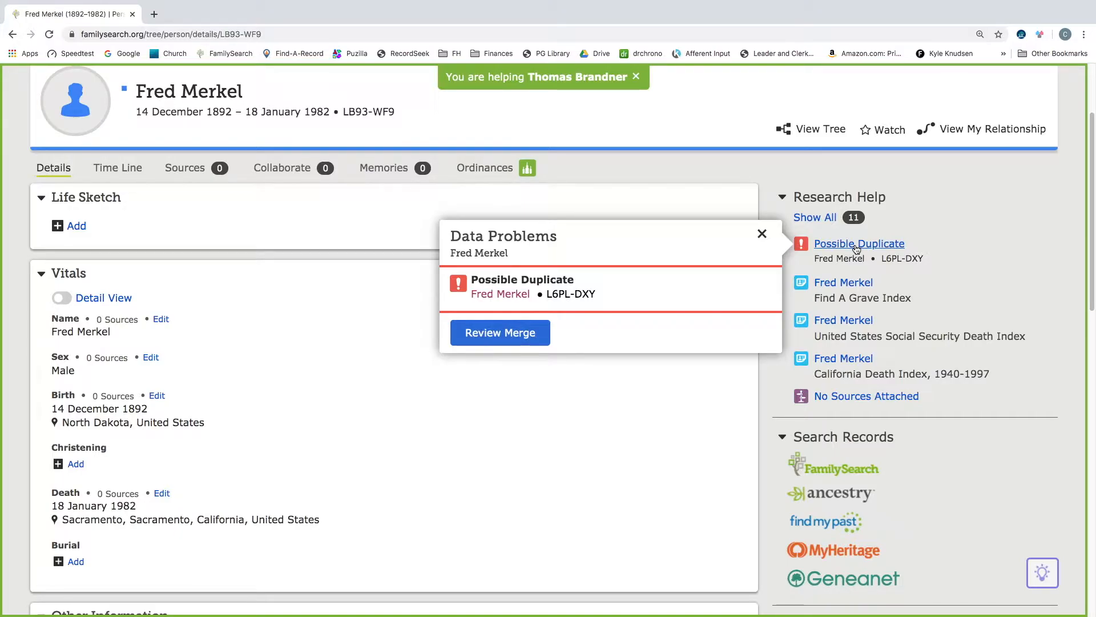
pyautogui.click(519, 338)
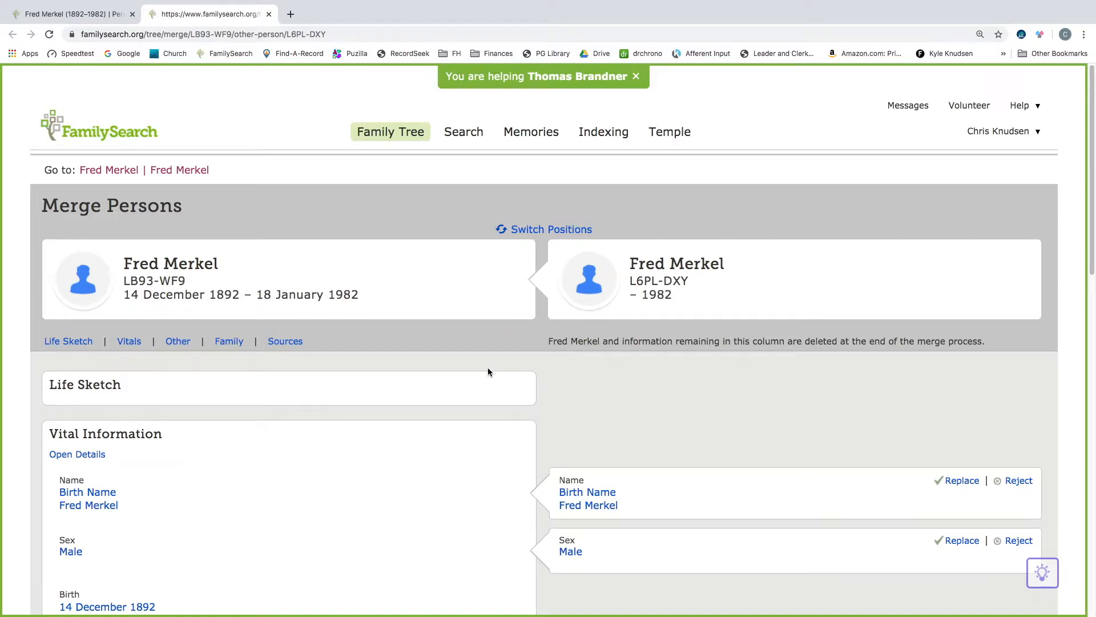
# - Scroll through the Merge Persons comparison of the two records' vital and family information
pyautogui.scroll(-2, 487, 372)
pyautogui.scroll(-1, 488, 371)
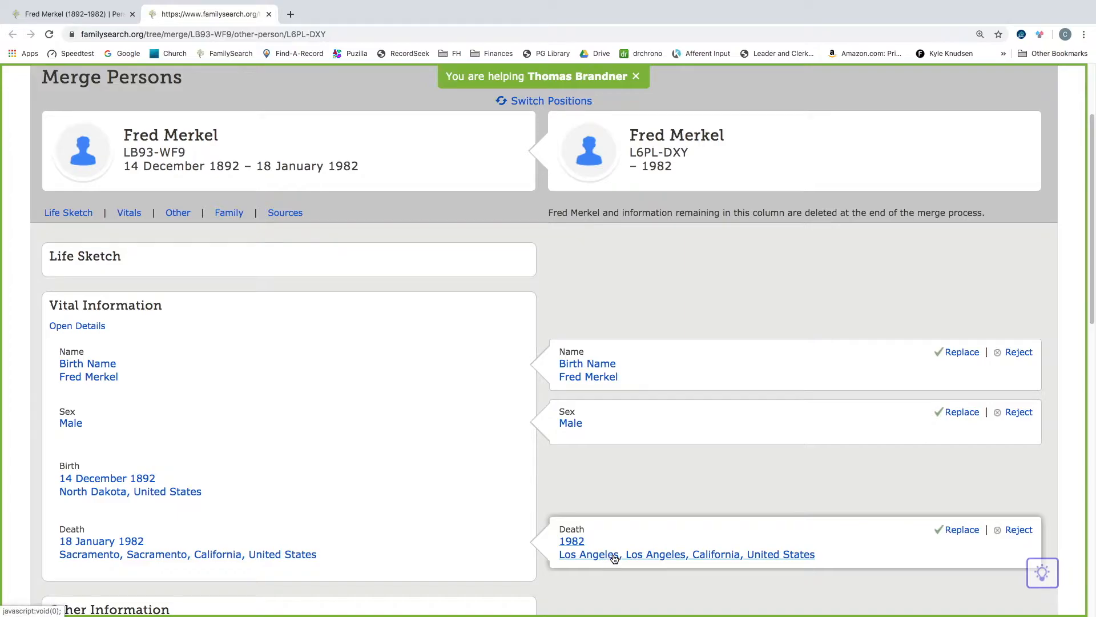
pyautogui.scroll(-1, 614, 546)
pyautogui.scroll(-4, 616, 538)
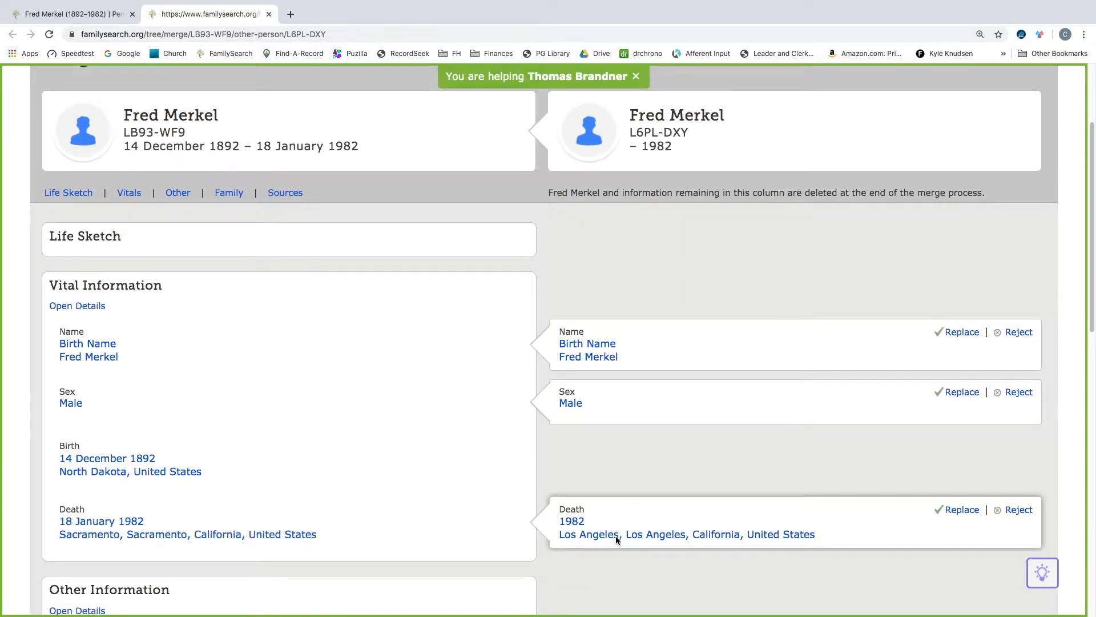
pyautogui.scroll(-6, 616, 537)
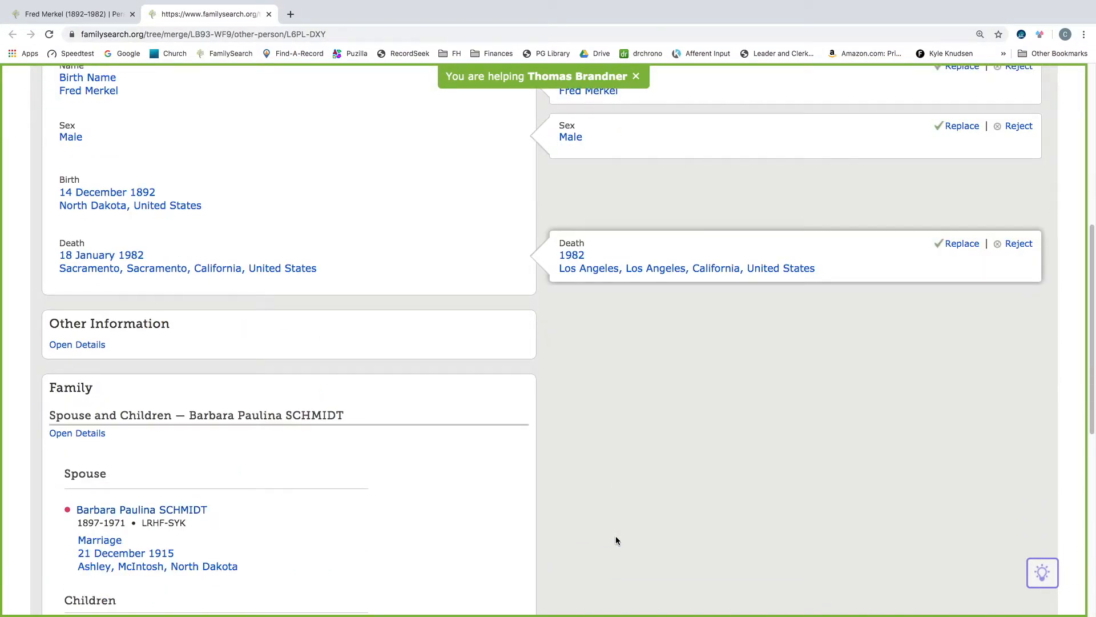
# - Review the family, parents and sources sections of the Merge Persons comparison and return to the top
pyautogui.scroll(-1, 616, 540)
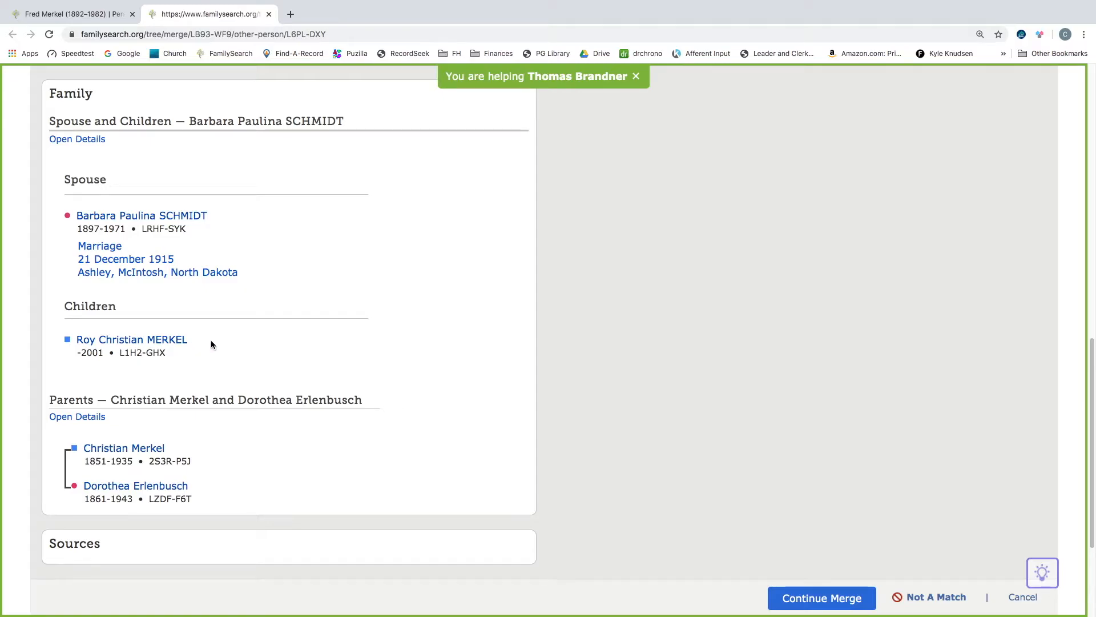
pyautogui.scroll(-3, 611, 337)
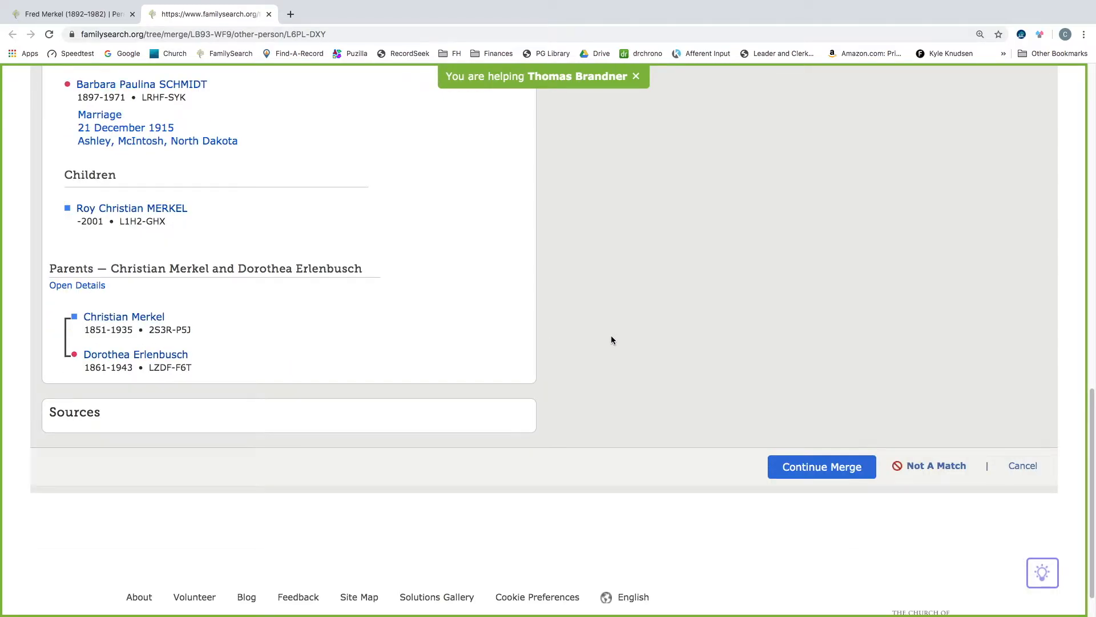
pyautogui.scroll(15, 611, 336)
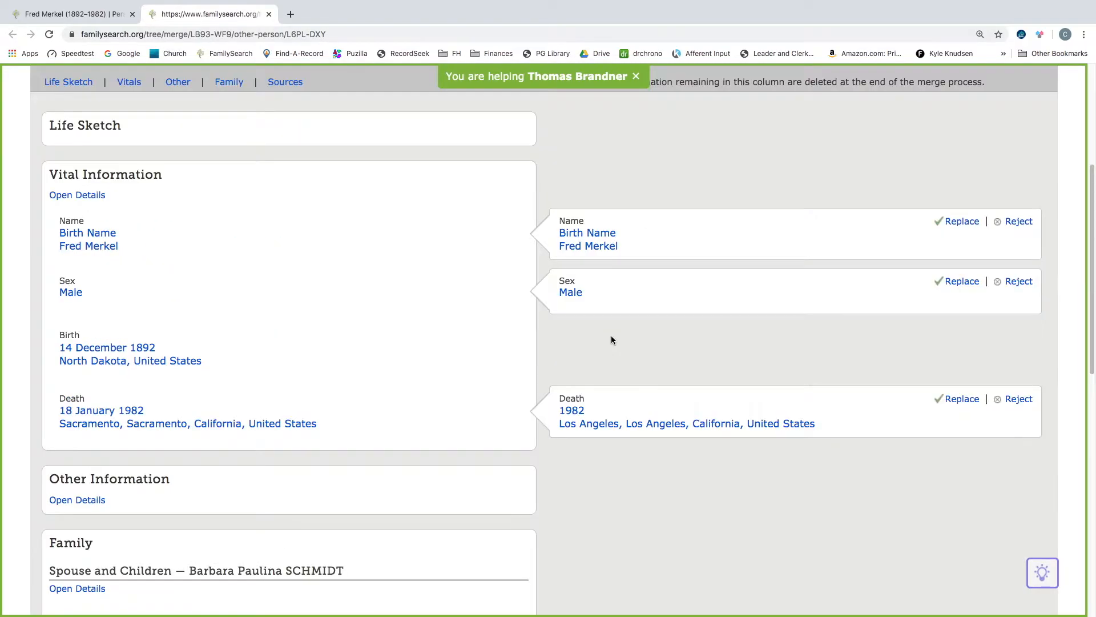
pyautogui.scroll(2, 611, 340)
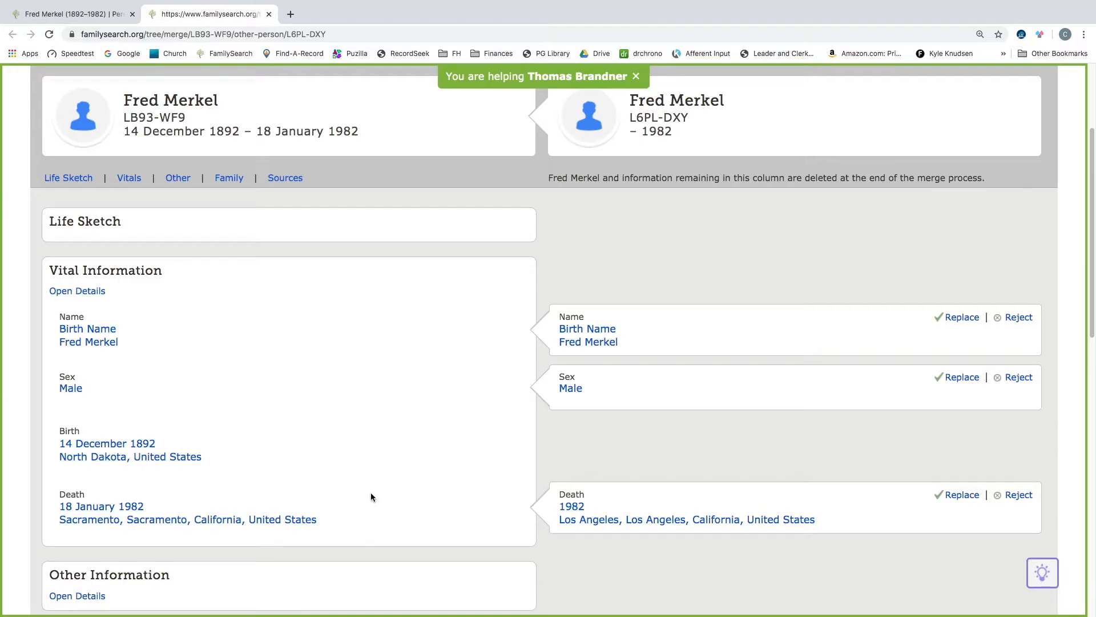
pyautogui.scroll(2, 738, 536)
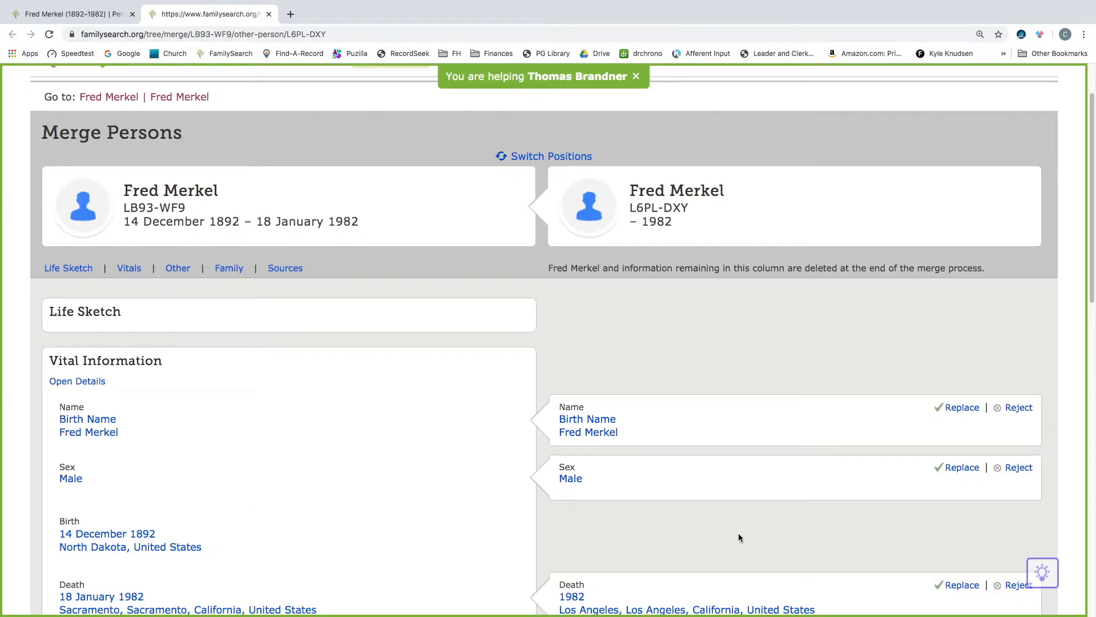
pyautogui.scroll(2, 738, 537)
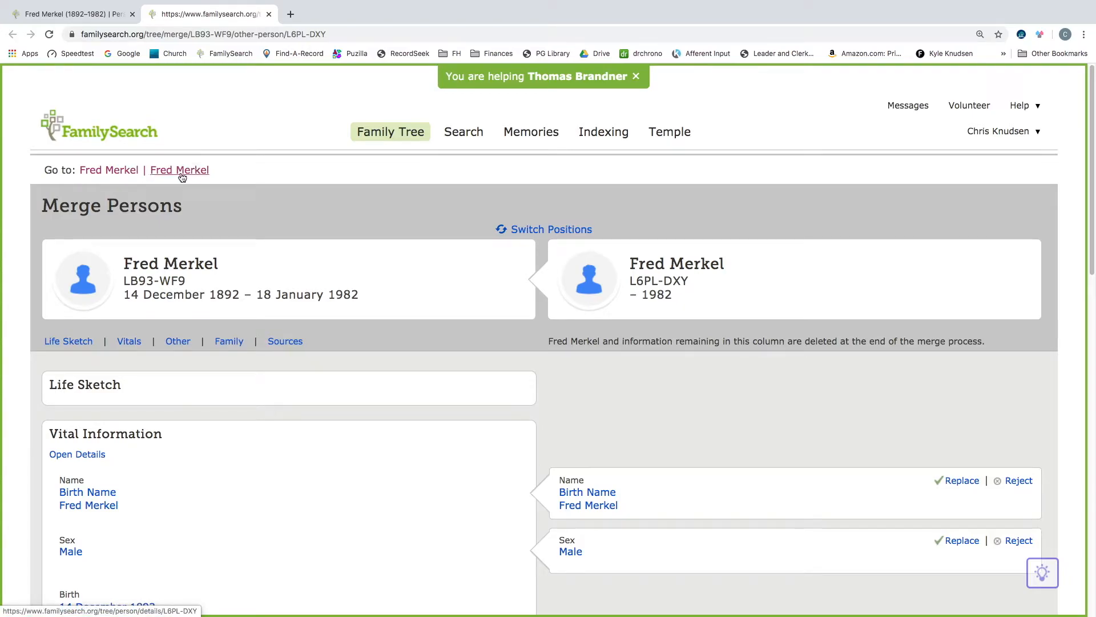
# - Open both compared persons' detail pages in new tabs
pyautogui.rightClick(111, 174)
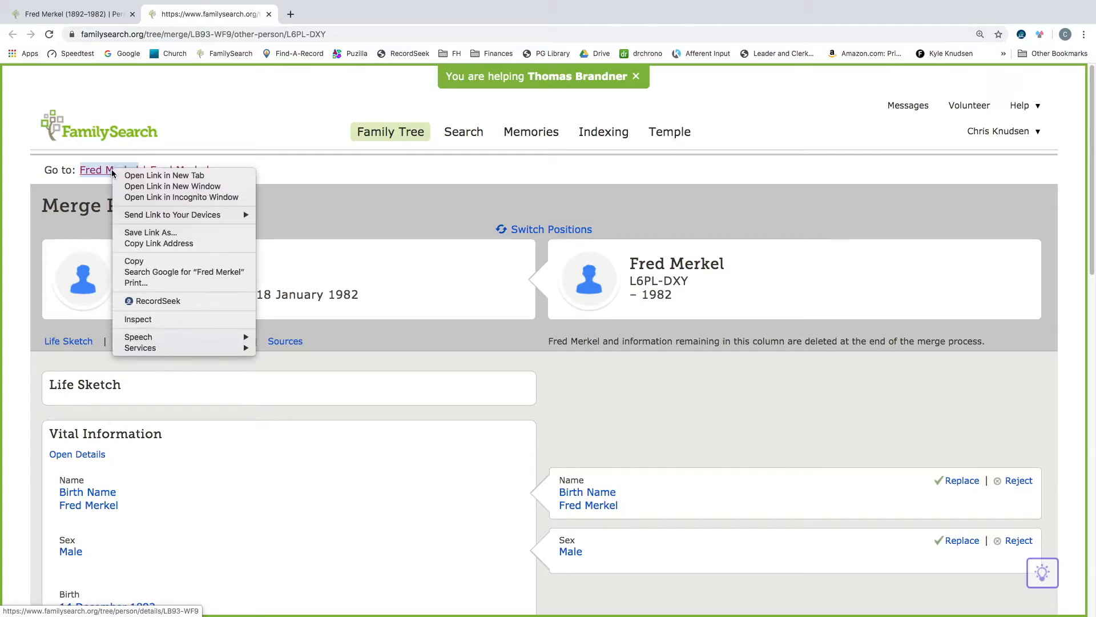
pyautogui.click(144, 177)
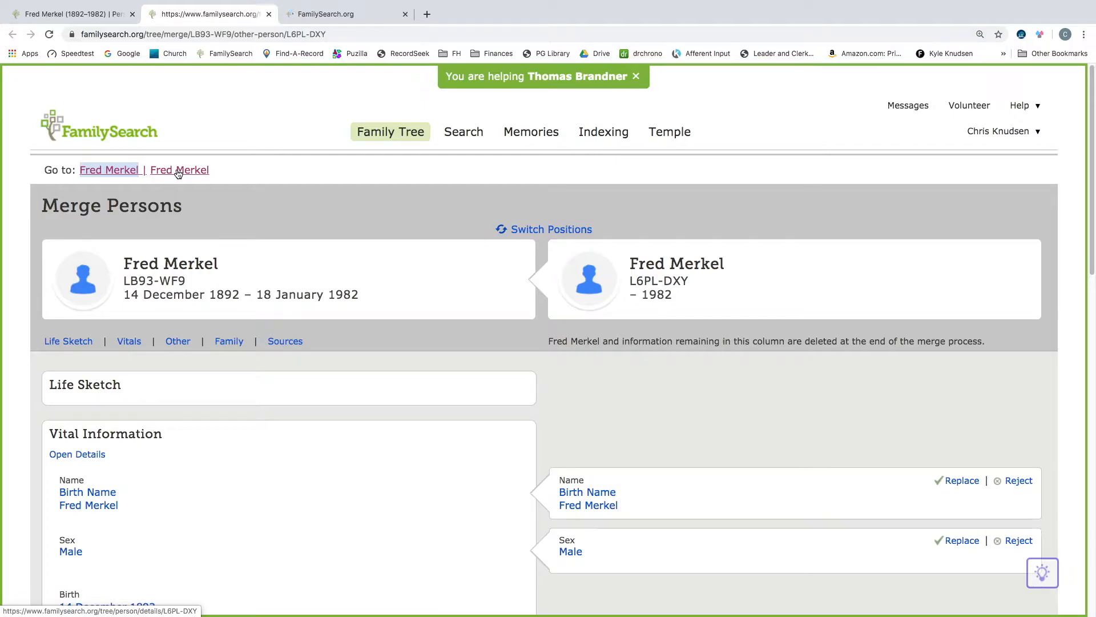
pyautogui.rightClick(178, 173)
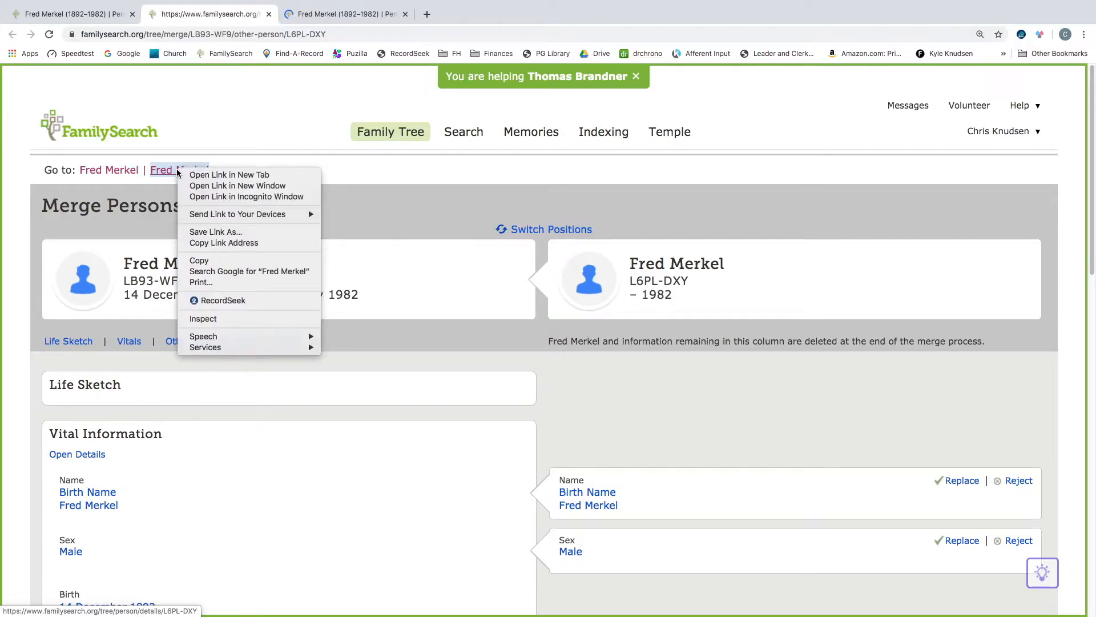
pyautogui.click(223, 175)
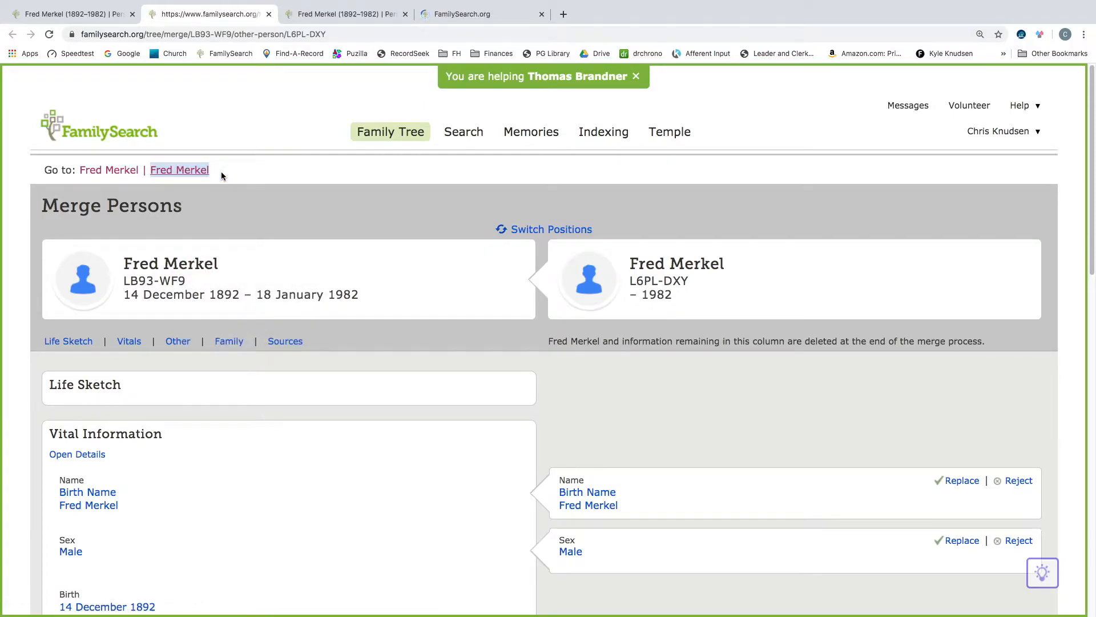
pyautogui.click(349, 14)
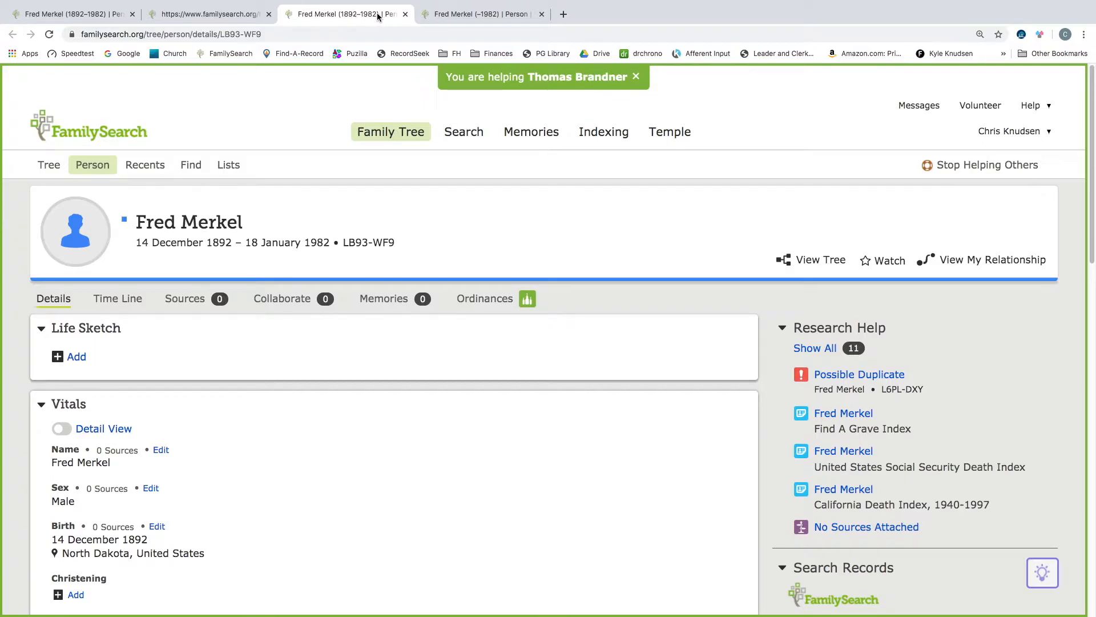
pyautogui.click(477, 14)
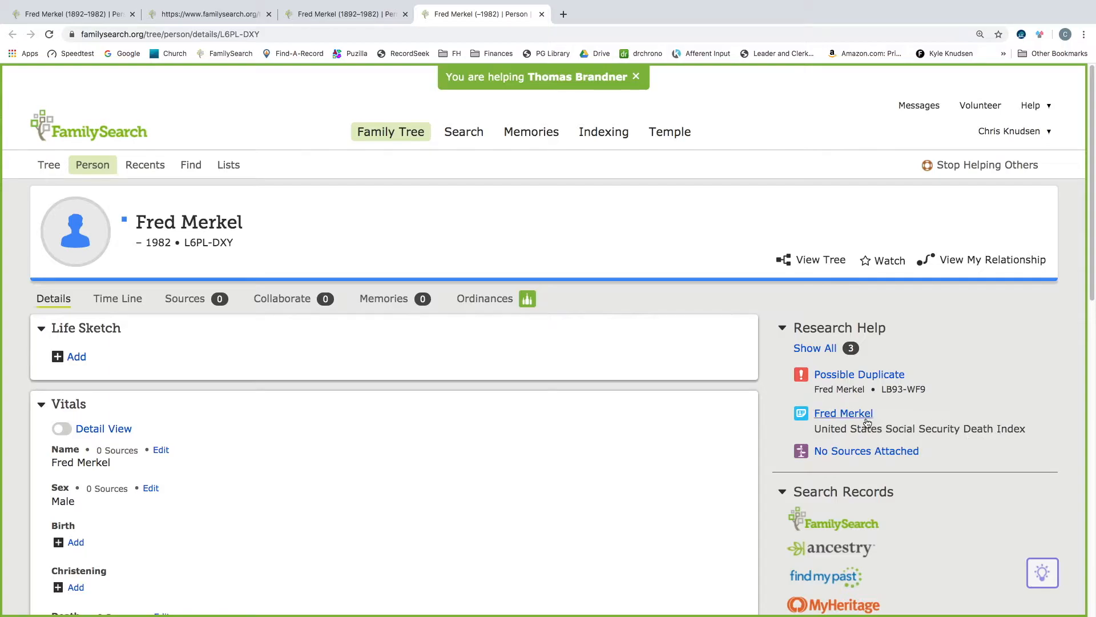
pyautogui.click(834, 415)
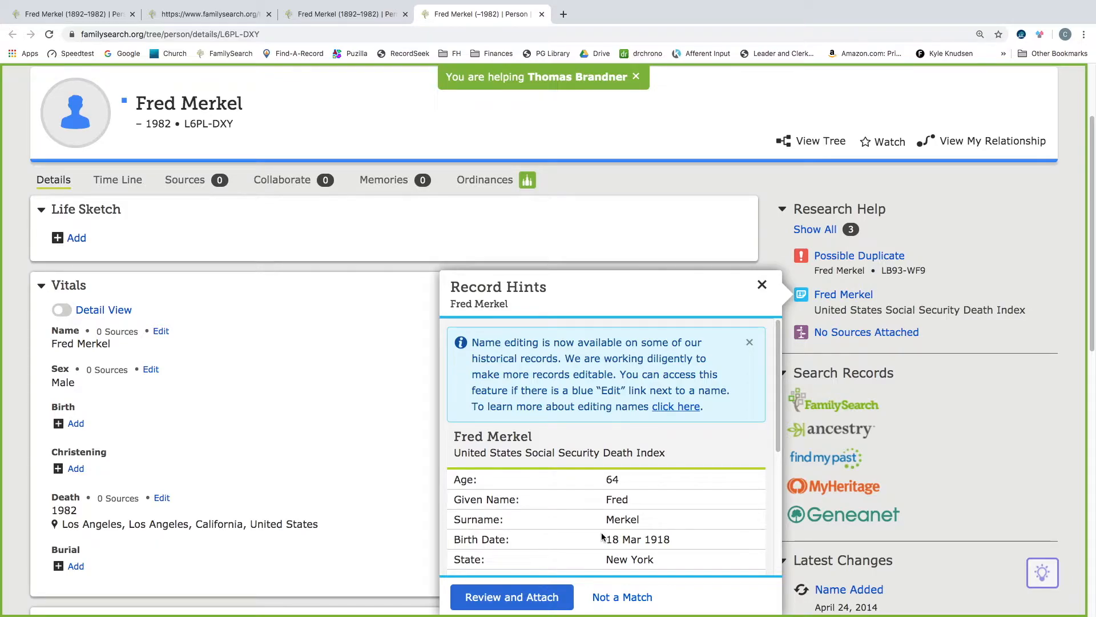
# - Read through the record hint's details and compare them with the LB93-WF9 person's page
pyautogui.scroll(-1, 588, 535)
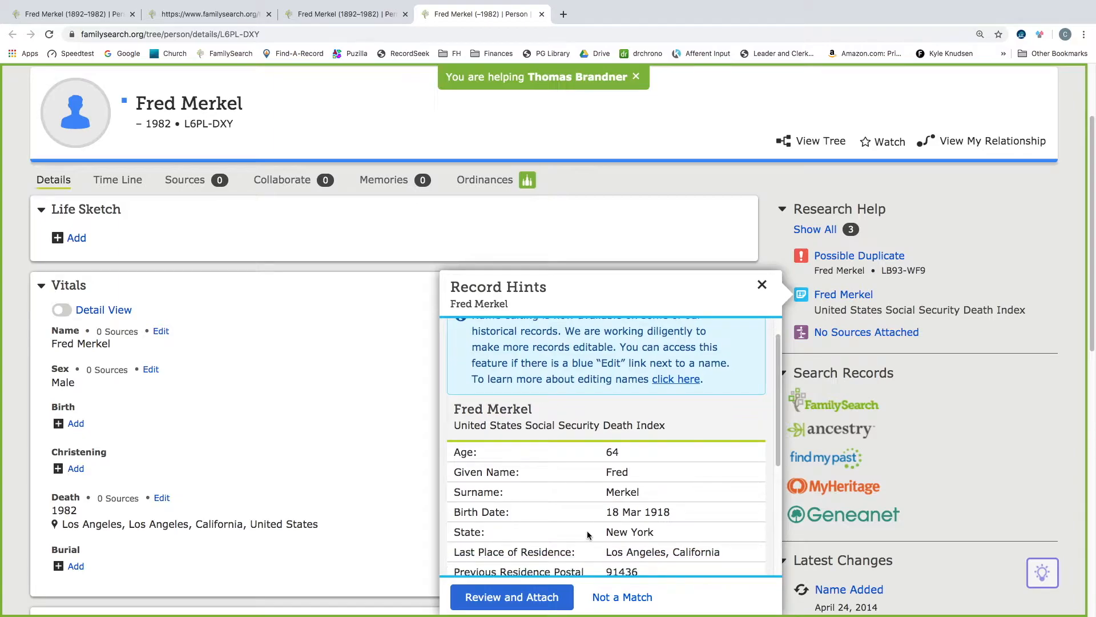
pyautogui.scroll(-1, 588, 534)
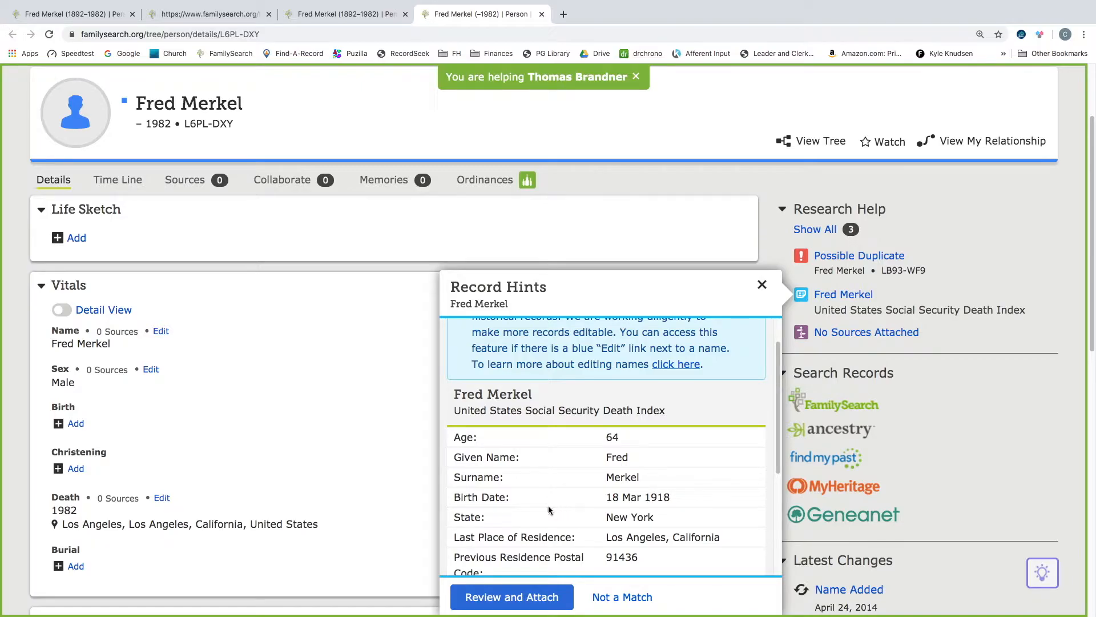
pyautogui.scroll(-1, 531, 514)
pyautogui.scroll(-1, 531, 514)
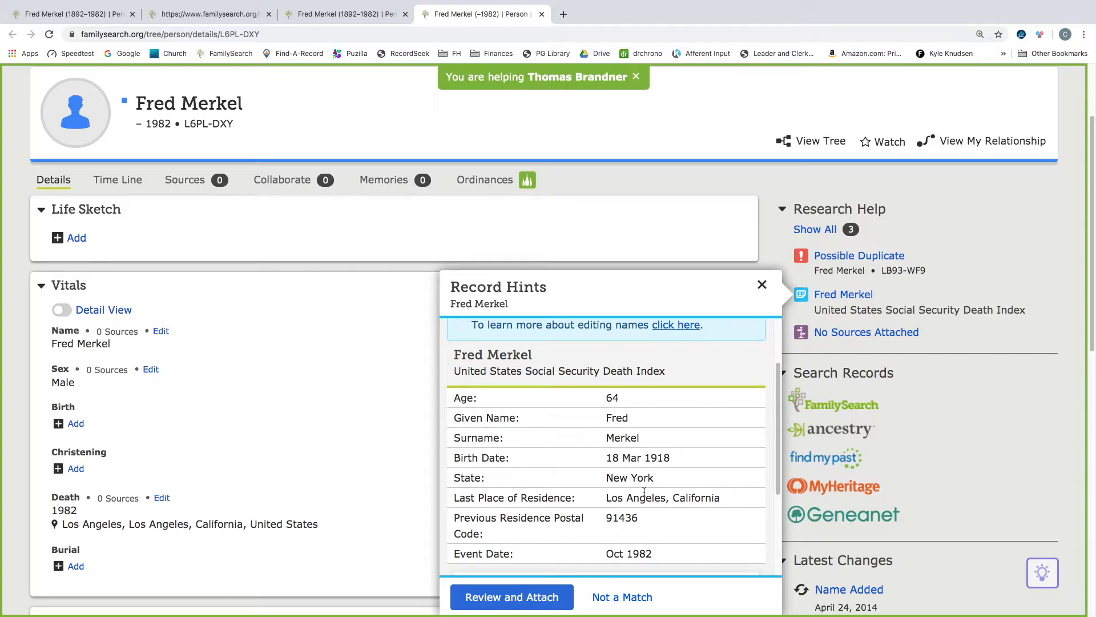
pyautogui.scroll(-1, 572, 492)
pyautogui.scroll(-2, 573, 492)
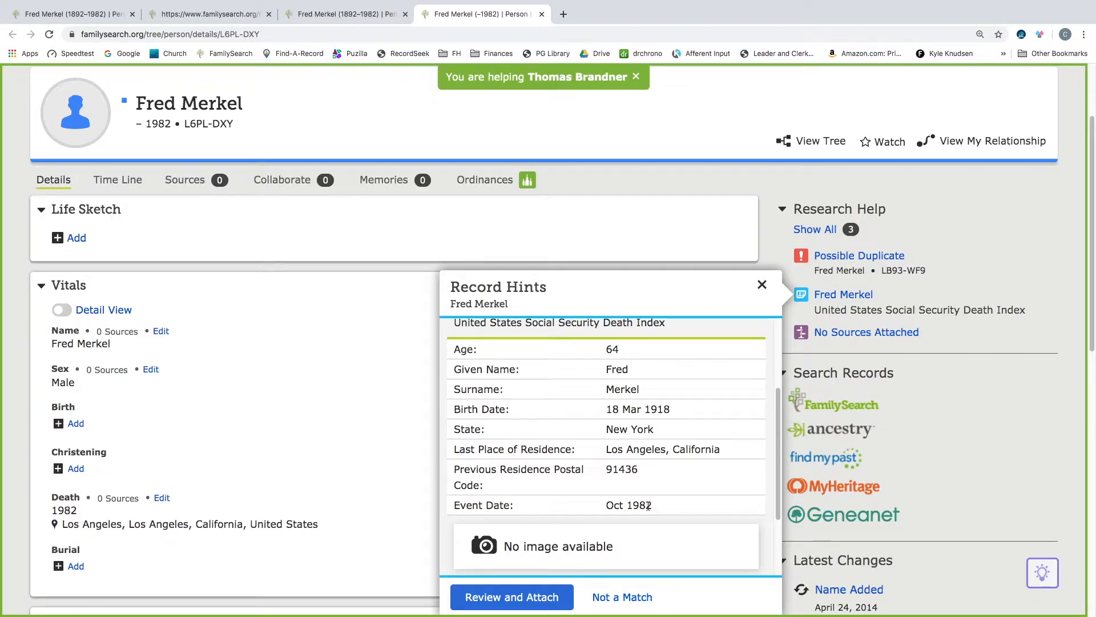
pyautogui.scroll(-3, 550, 508)
pyautogui.scroll(-1, 549, 508)
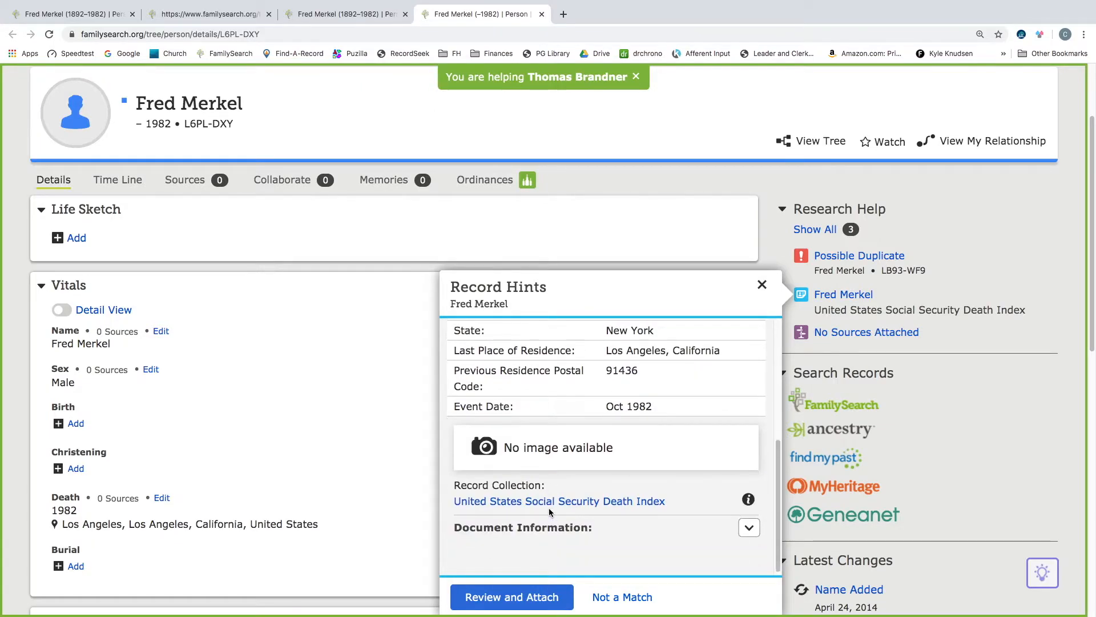
pyautogui.scroll(8, 549, 508)
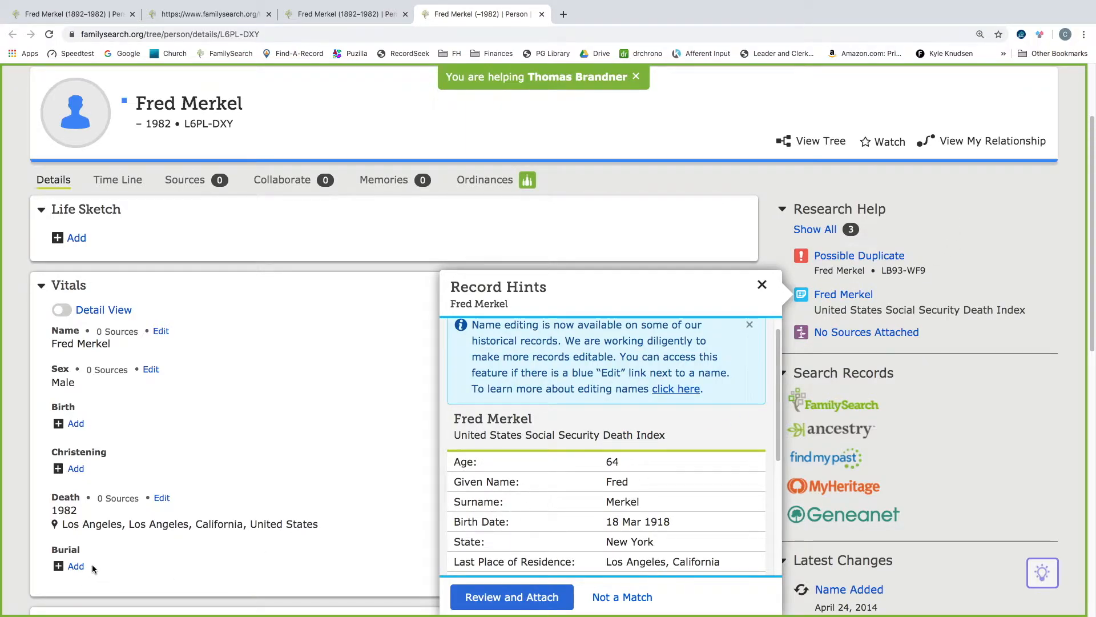
pyautogui.scroll(-3, 575, 483)
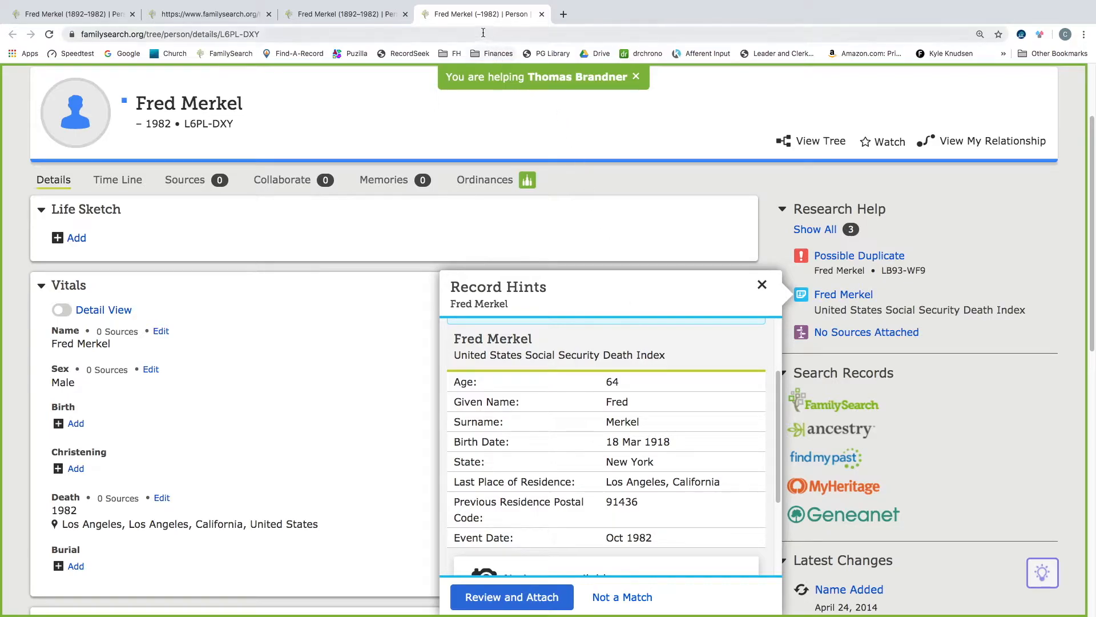
pyautogui.click(339, 16)
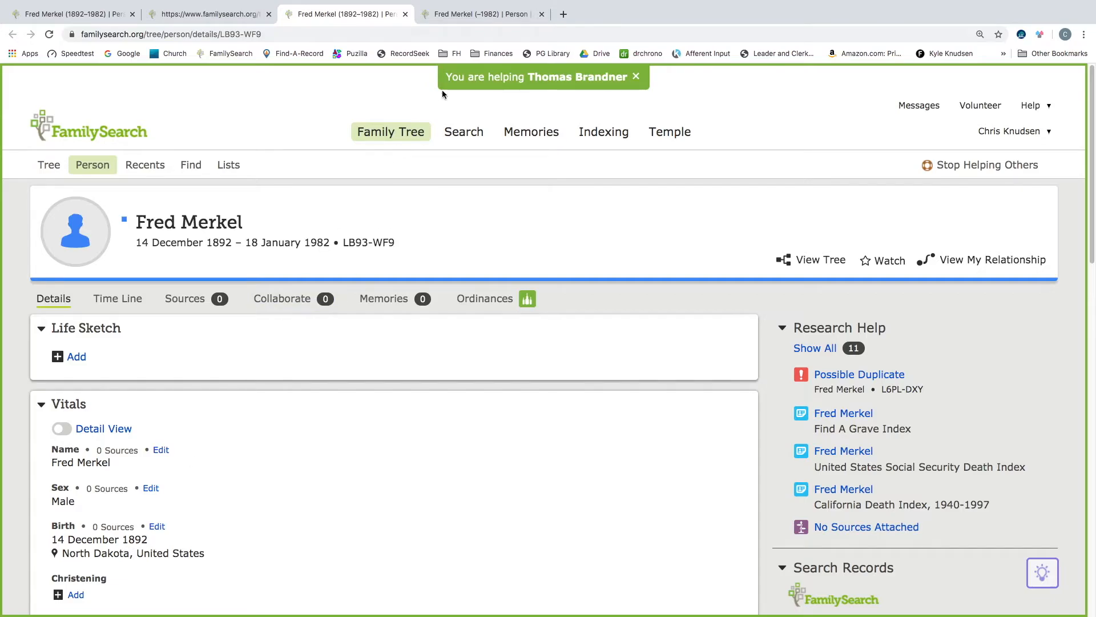
pyautogui.click(497, 17)
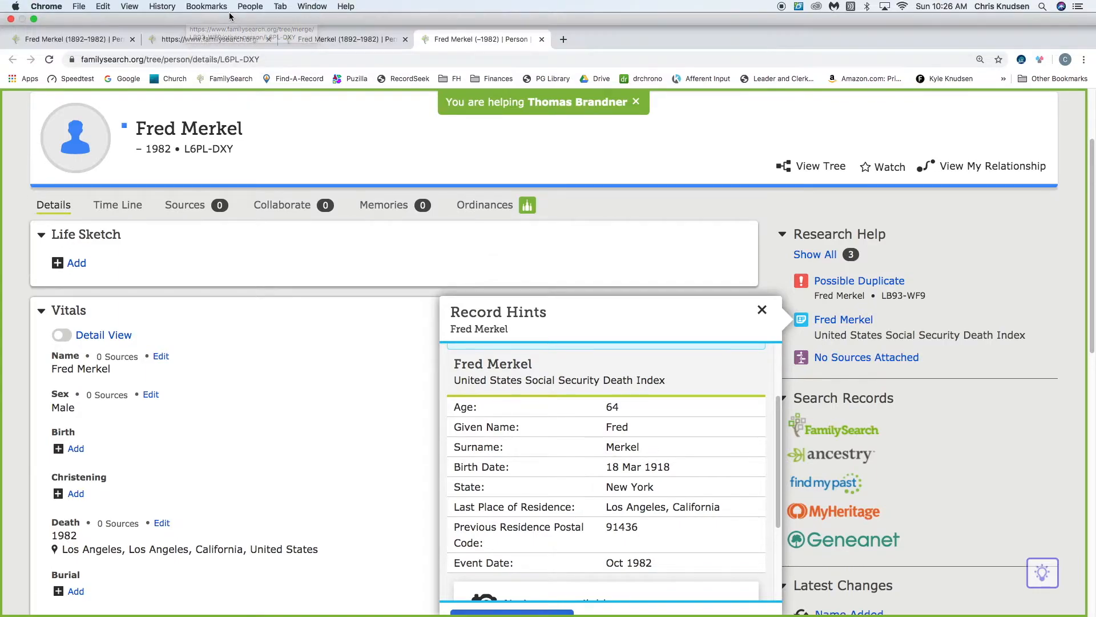
# - Back in the merge comparison, mark the records Not a Match with the reason "birth dates are different by two decades"
pyautogui.click(214, 14)
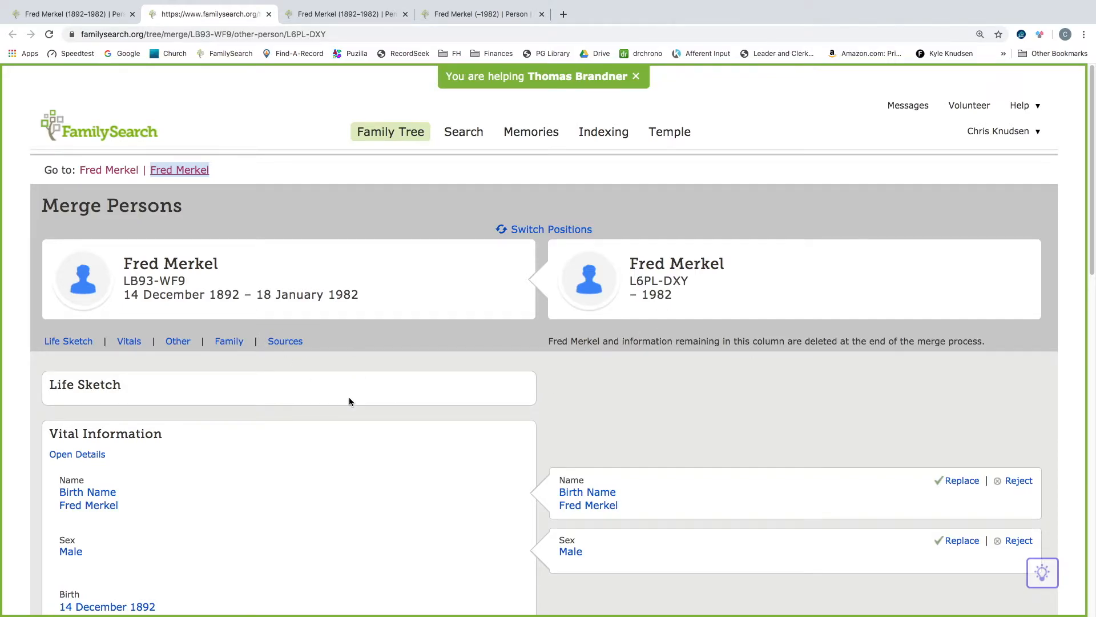
pyautogui.scroll(-14, 349, 402)
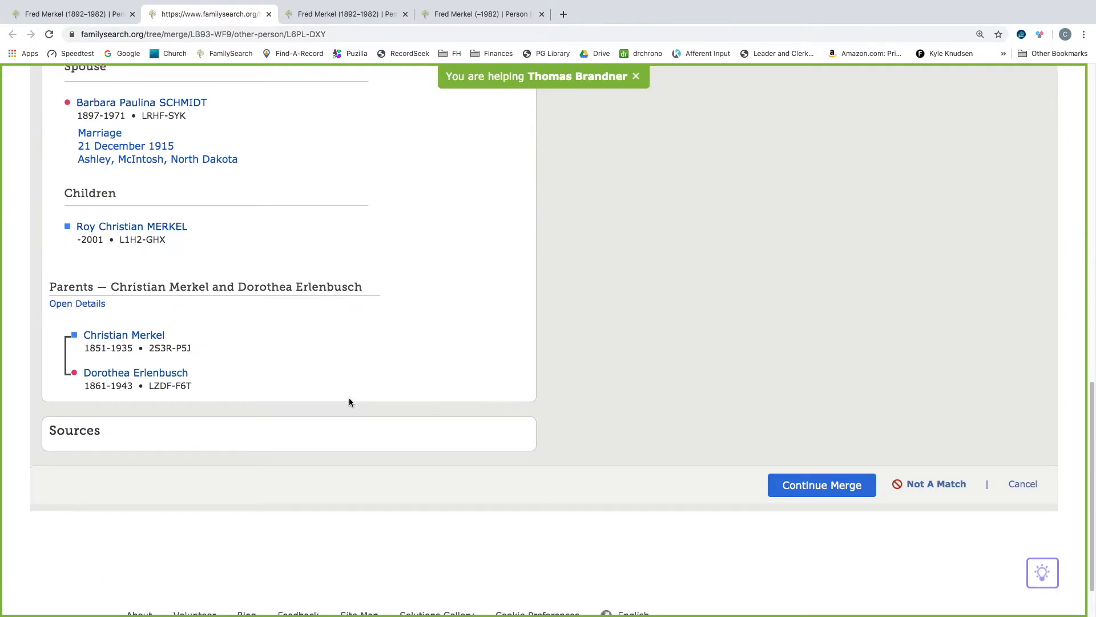
pyautogui.scroll(-1, 350, 401)
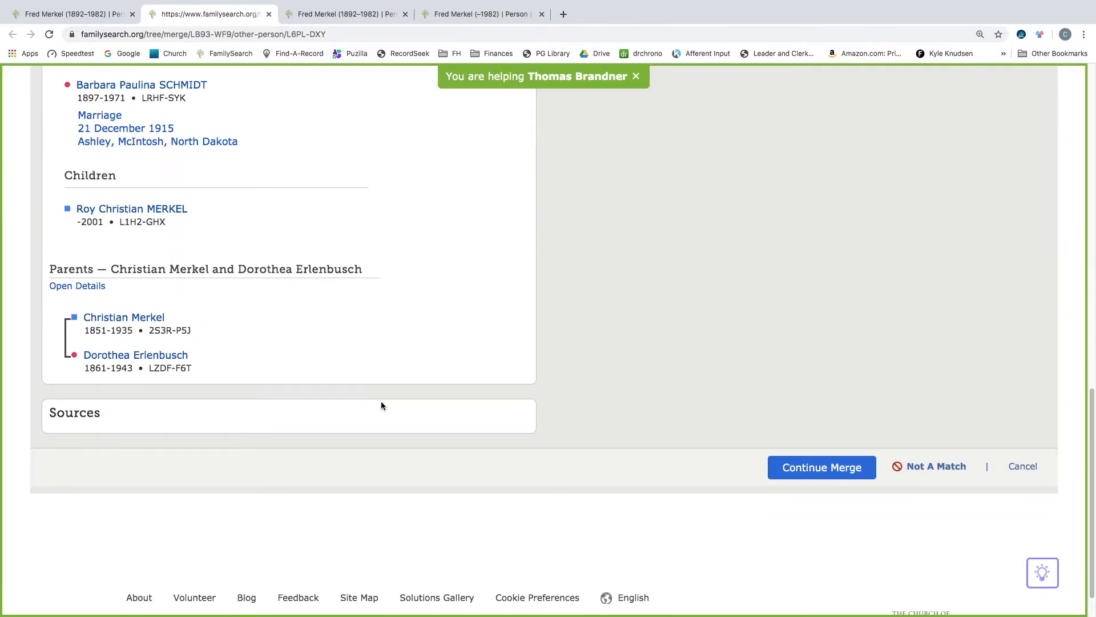
pyautogui.click(945, 469)
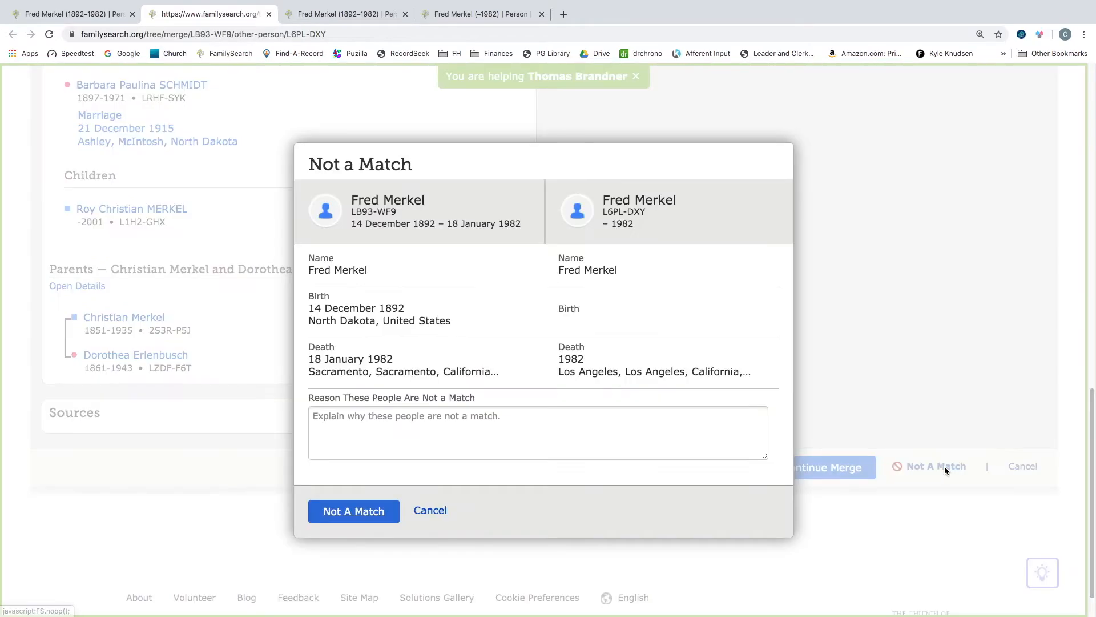
pyautogui.click(381, 430)
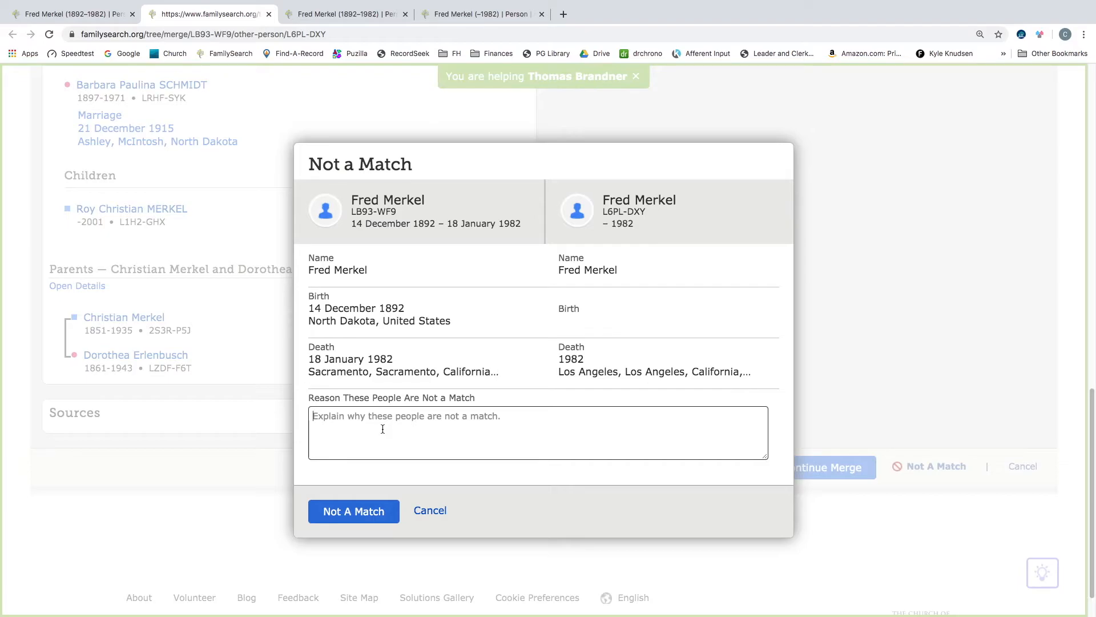
pyautogui.write('birth dates are different')
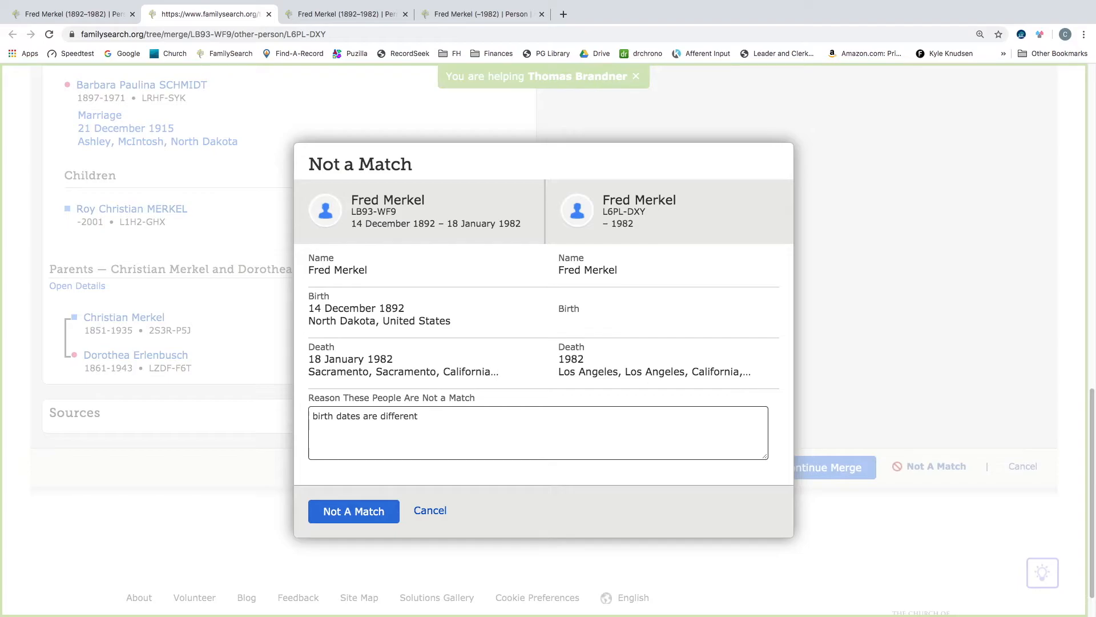
pyautogui.write(' by two decades')
pyautogui.click(363, 513)
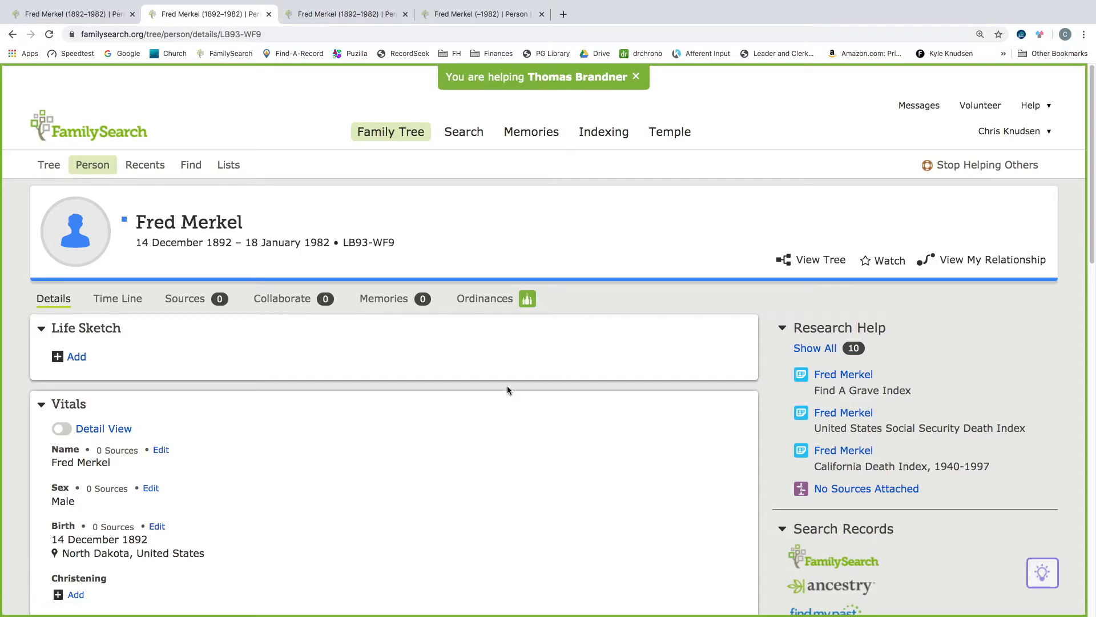
pyautogui.scroll(-7, 507, 391)
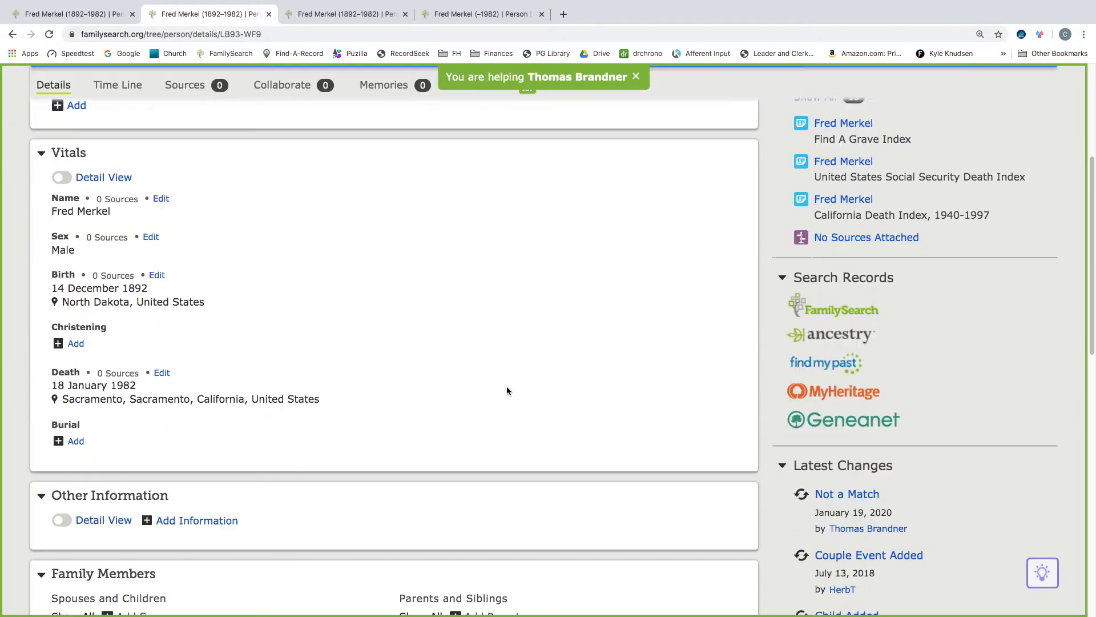
pyautogui.scroll(-5, 507, 391)
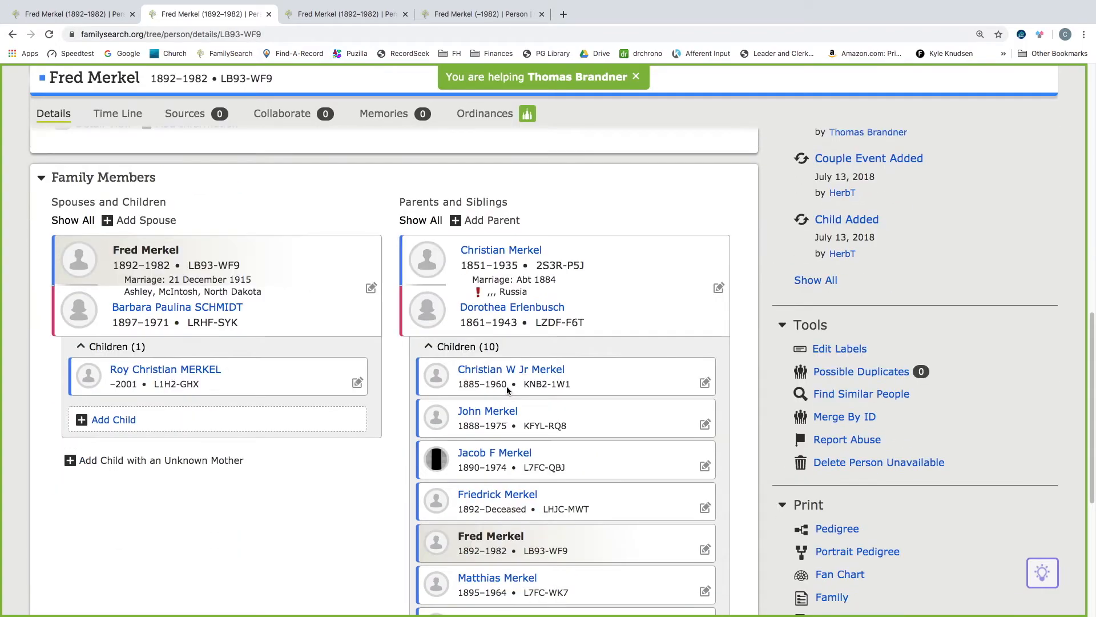
pyautogui.scroll(-1, 509, 392)
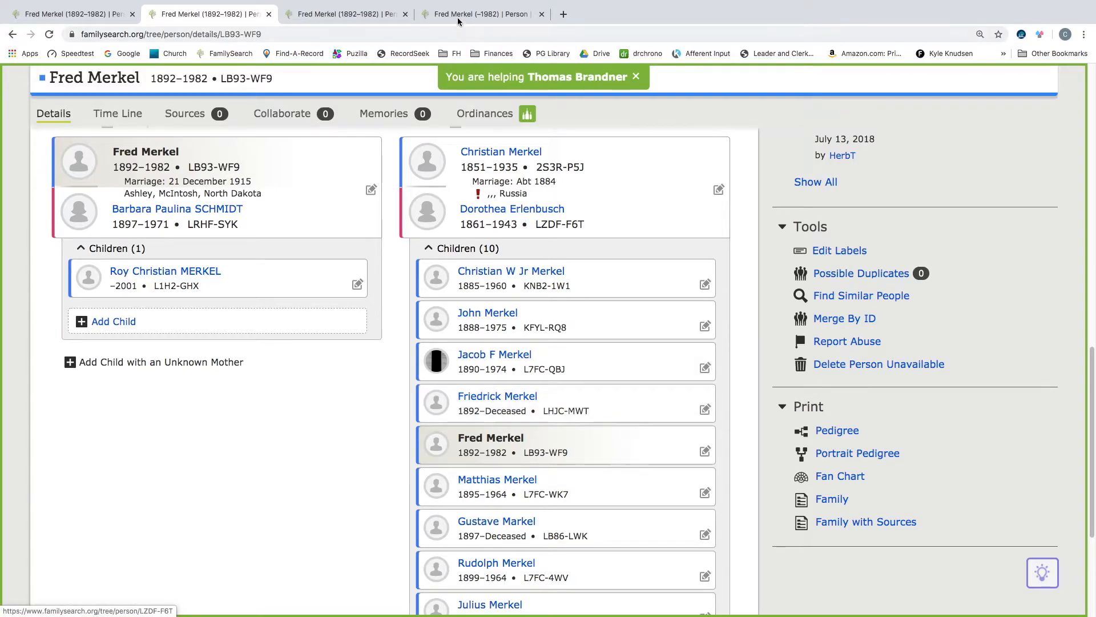
pyautogui.click(410, 15)
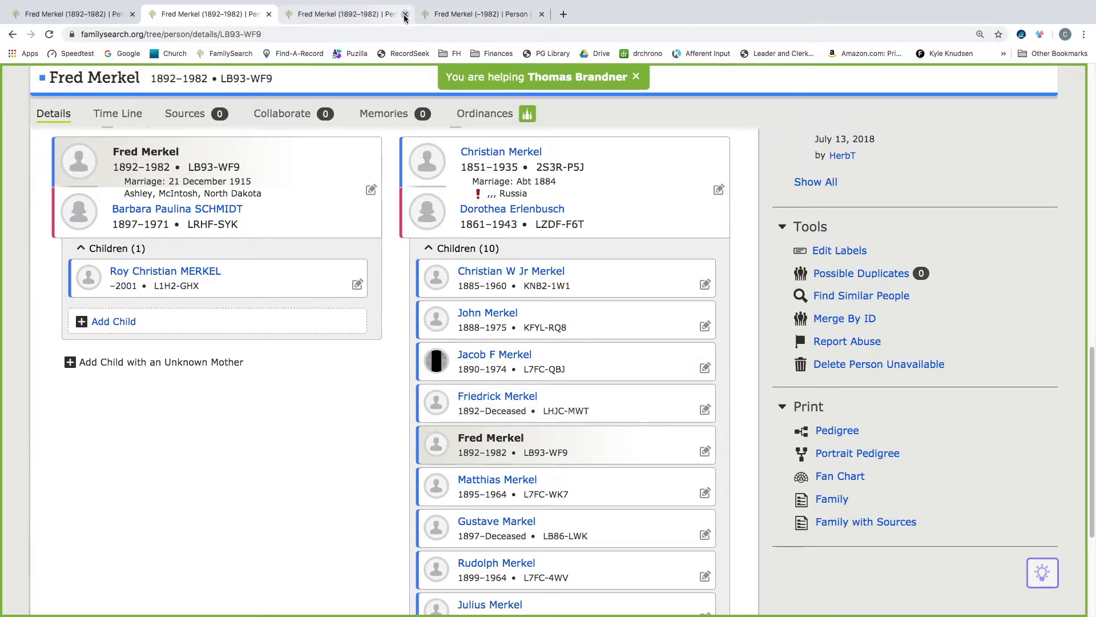
pyautogui.click(405, 14)
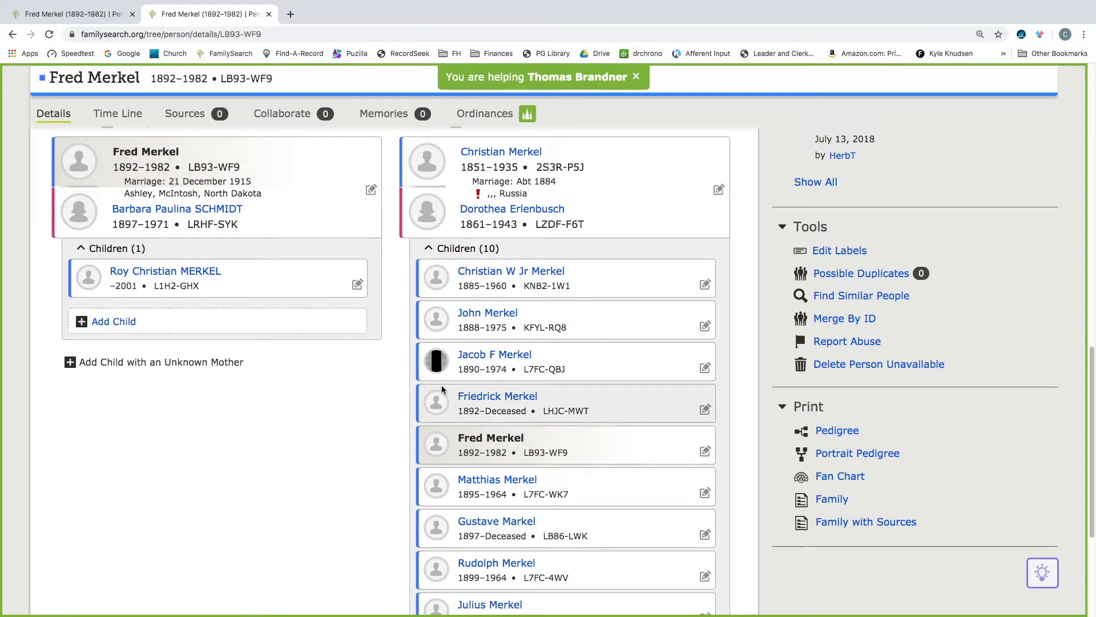
pyautogui.rightClick(497, 400)
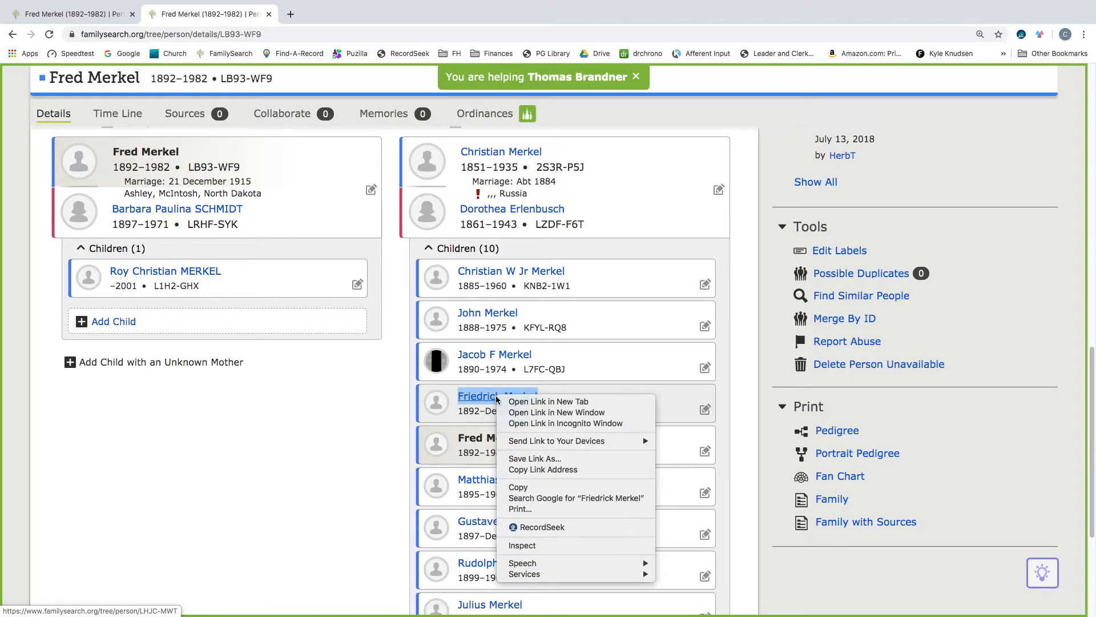
pyautogui.click(528, 403)
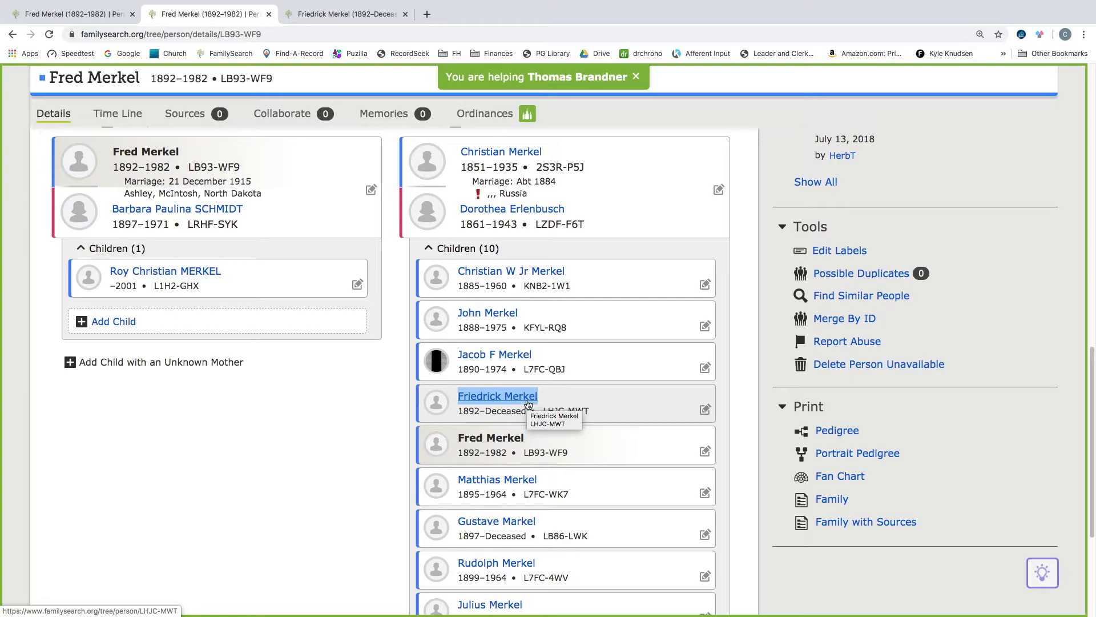
pyautogui.click(347, 14)
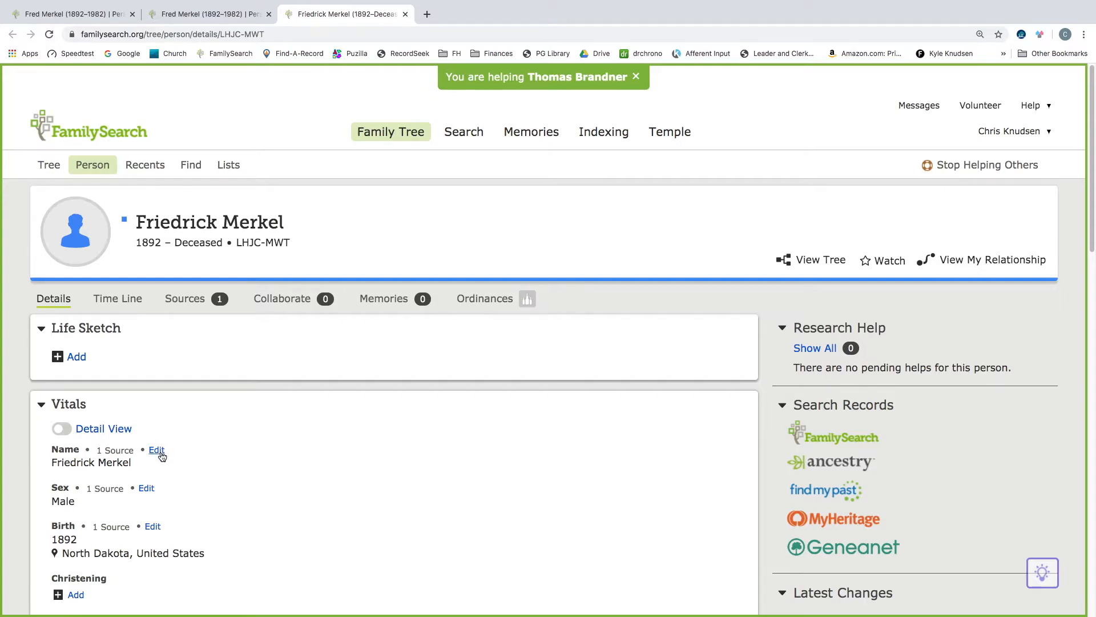
pyautogui.scroll(-3, 160, 457)
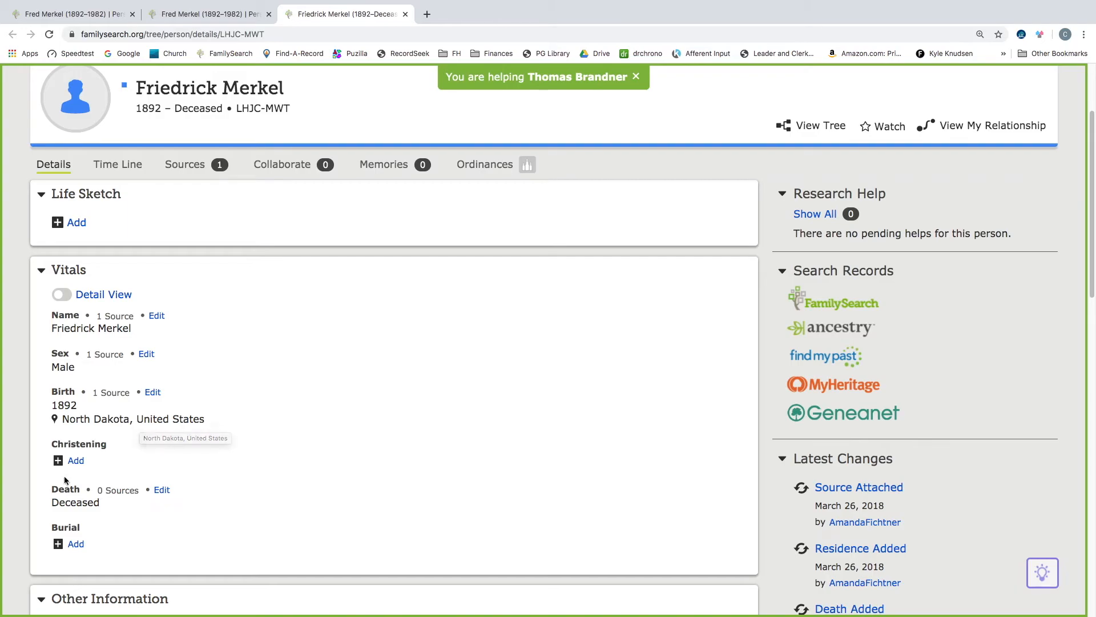
pyautogui.scroll(-2, 186, 467)
pyautogui.scroll(-8, 187, 467)
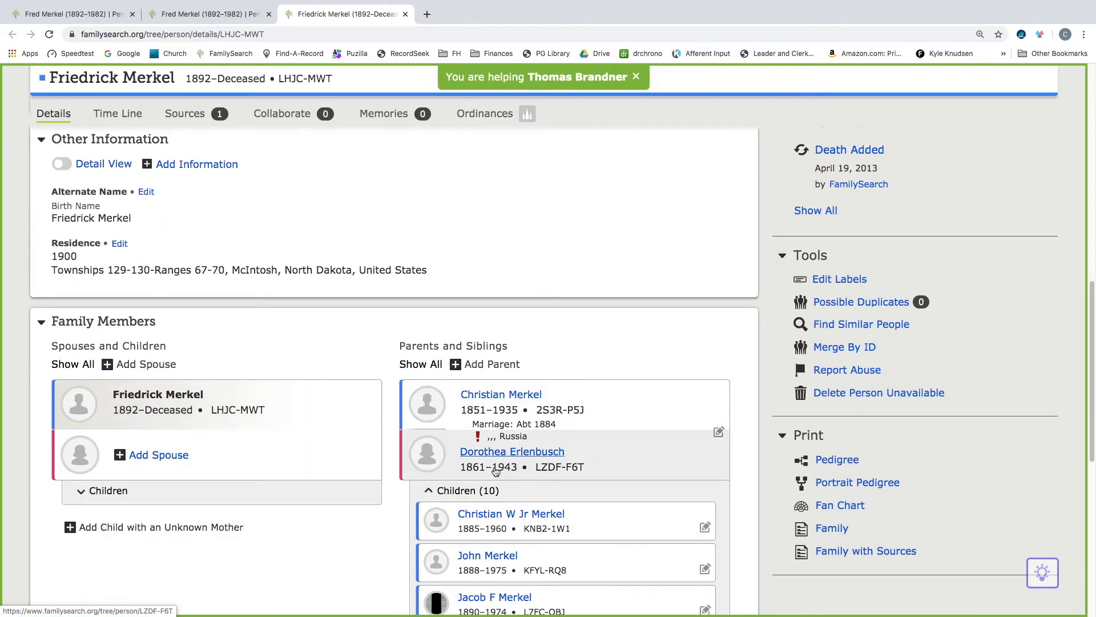
pyautogui.scroll(-1, 327, 454)
pyautogui.scroll(2, 327, 454)
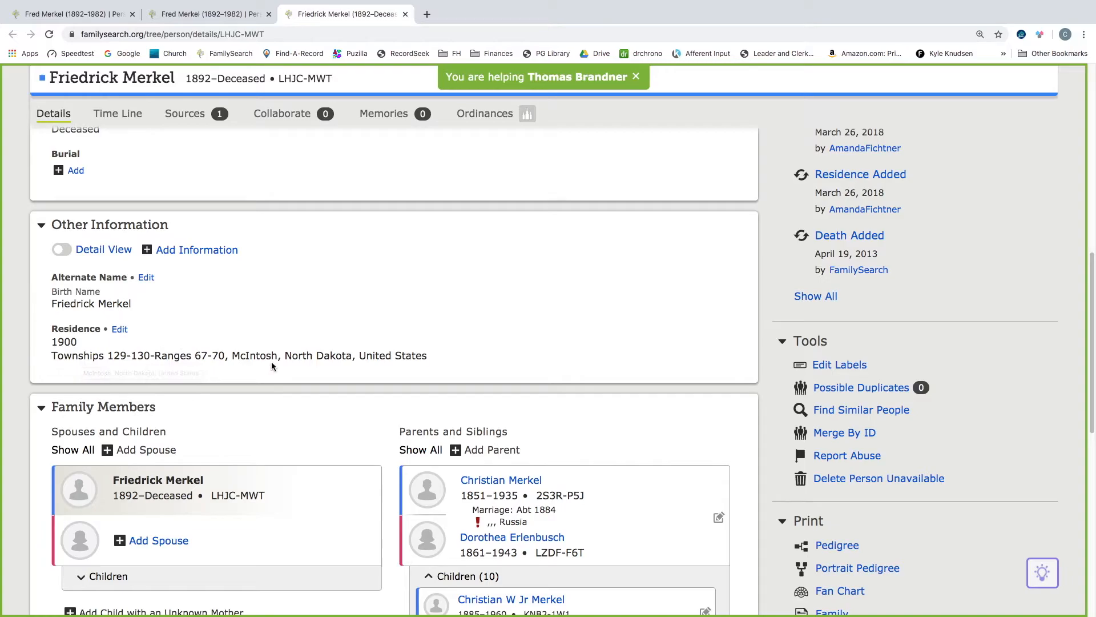
pyautogui.scroll(10, 249, 341)
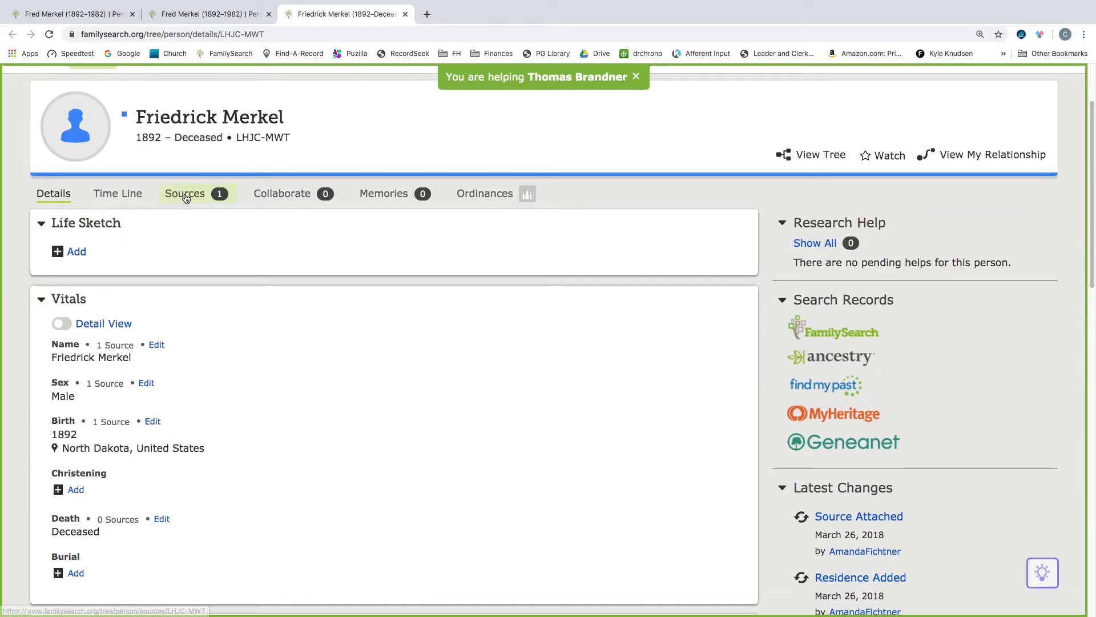
# - Open Friedrick Merkel's sources and expand the 1900 United States Census record to read its household details
pyautogui.click(184, 194)
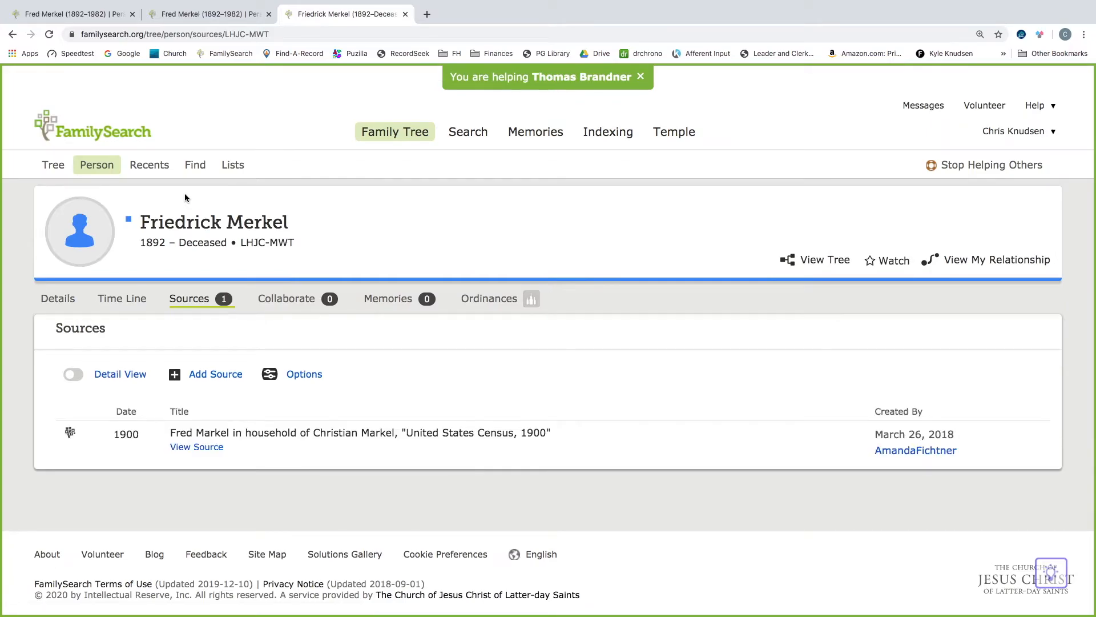
pyautogui.click(290, 435)
pyautogui.scroll(-7, 291, 437)
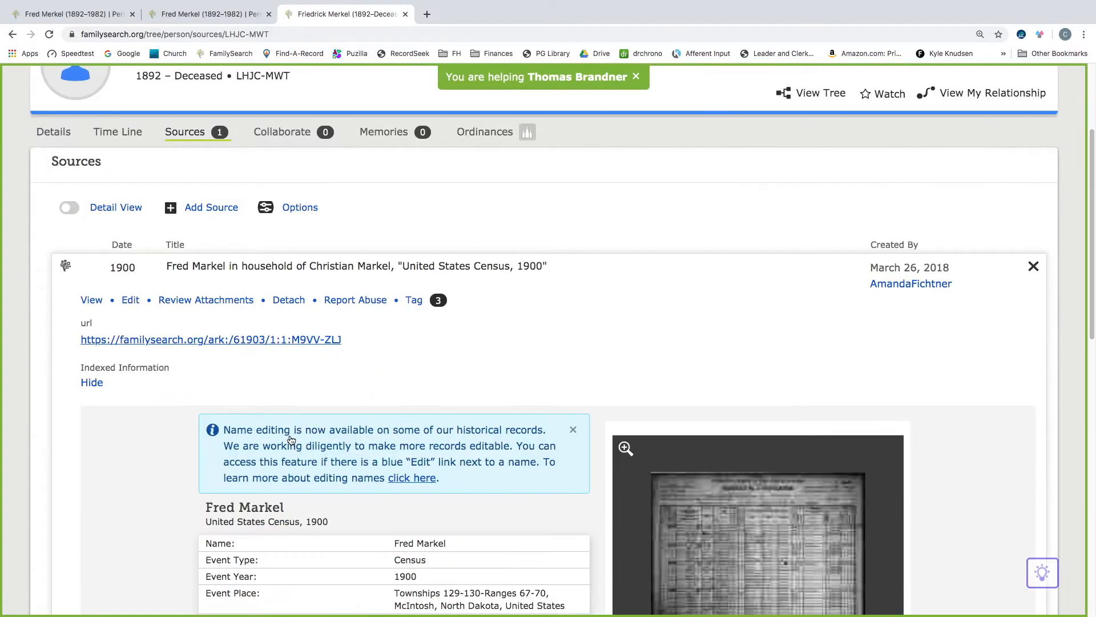
pyautogui.scroll(-2, 289, 439)
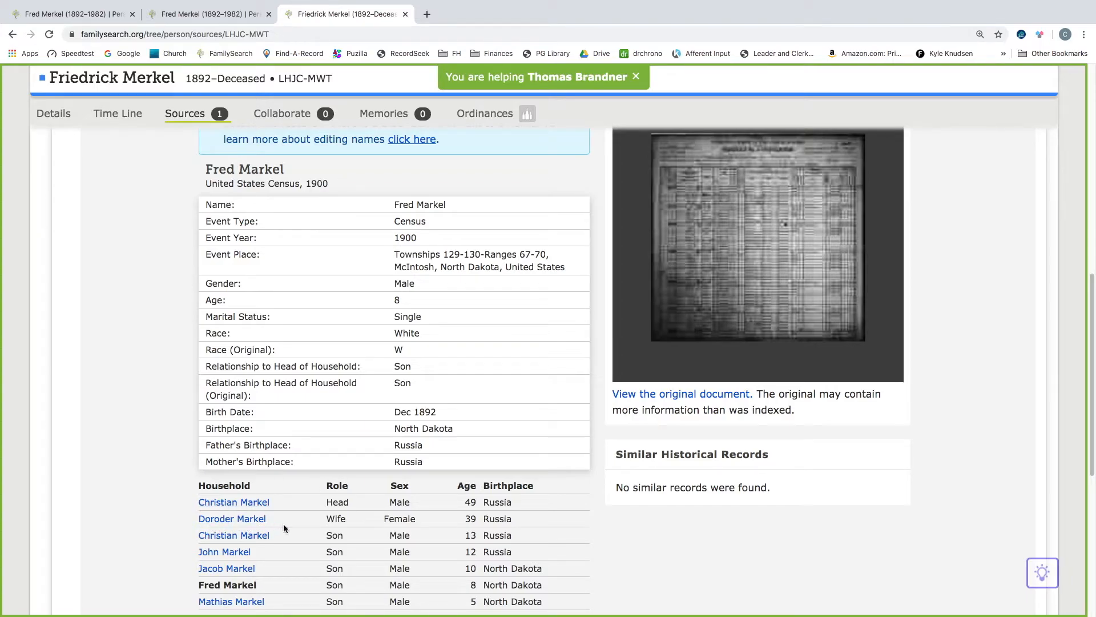
pyautogui.scroll(-3, 303, 509)
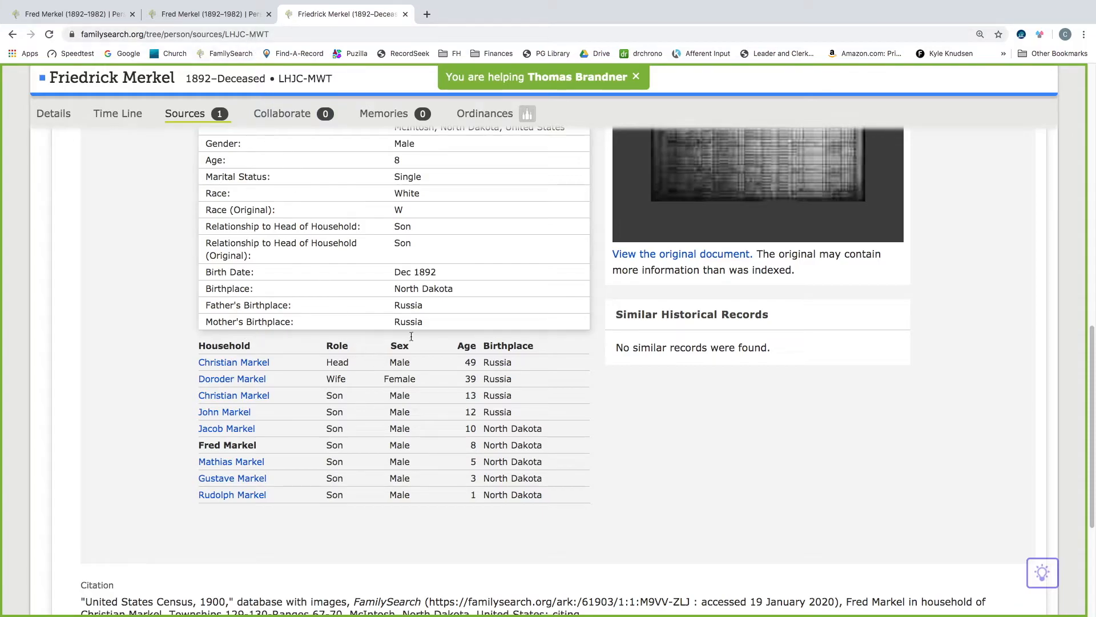
pyautogui.click(218, 17)
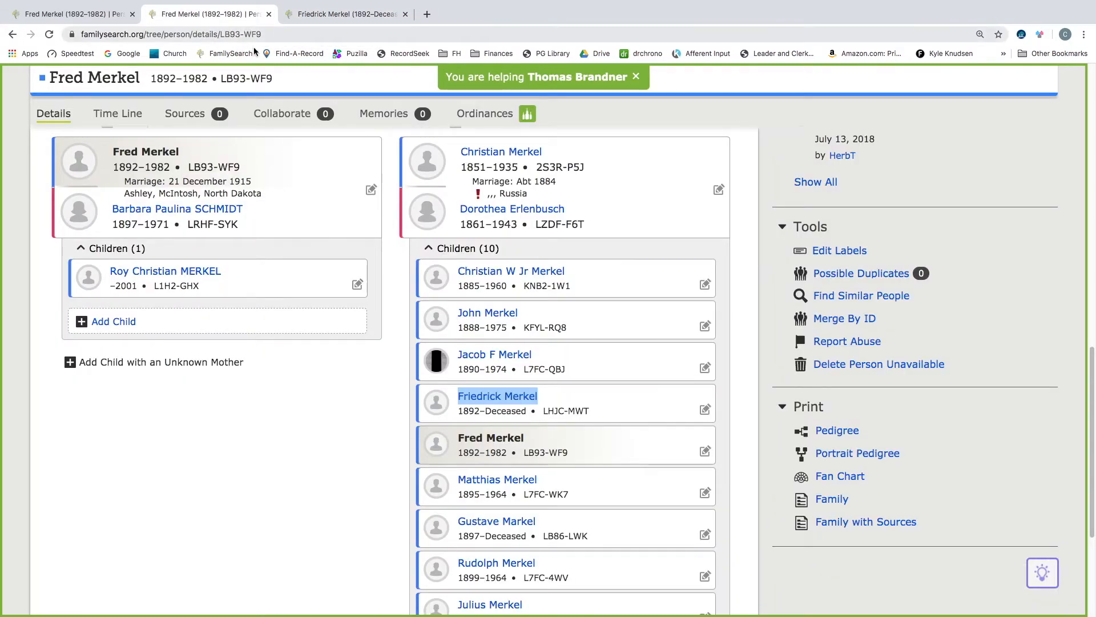
pyautogui.scroll(10, 183, 400)
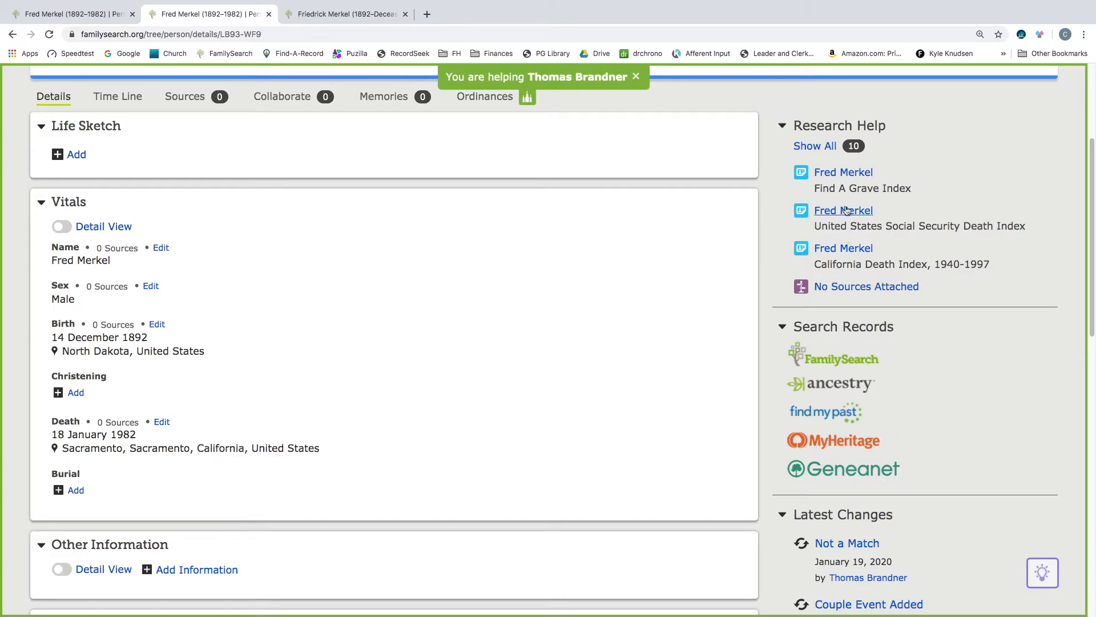
pyautogui.scroll(-5, 313, 416)
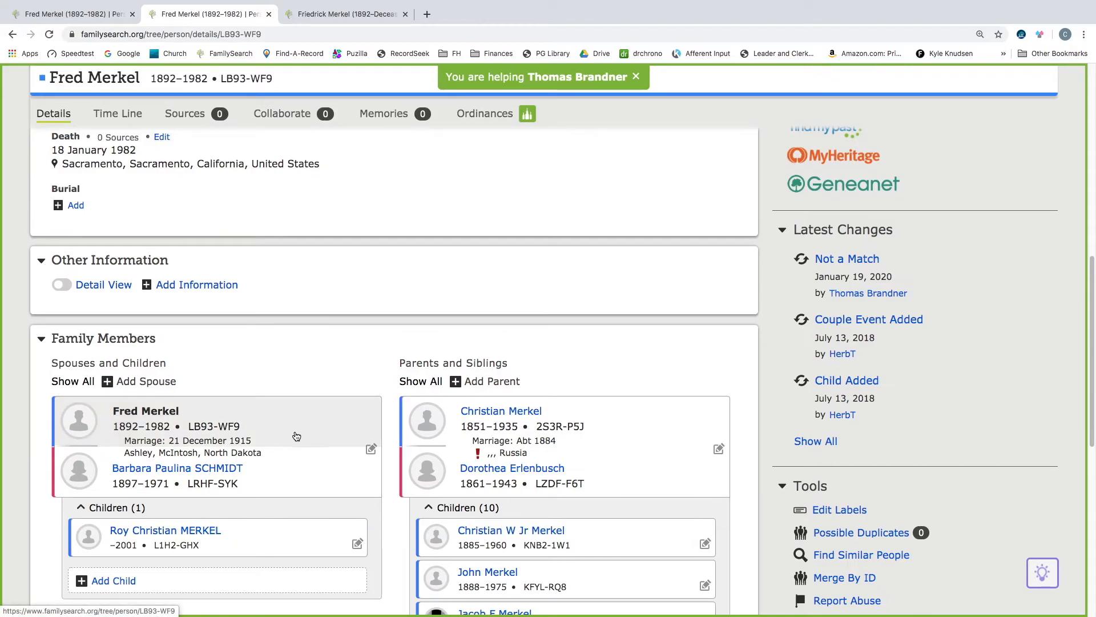
pyautogui.scroll(8, 272, 439)
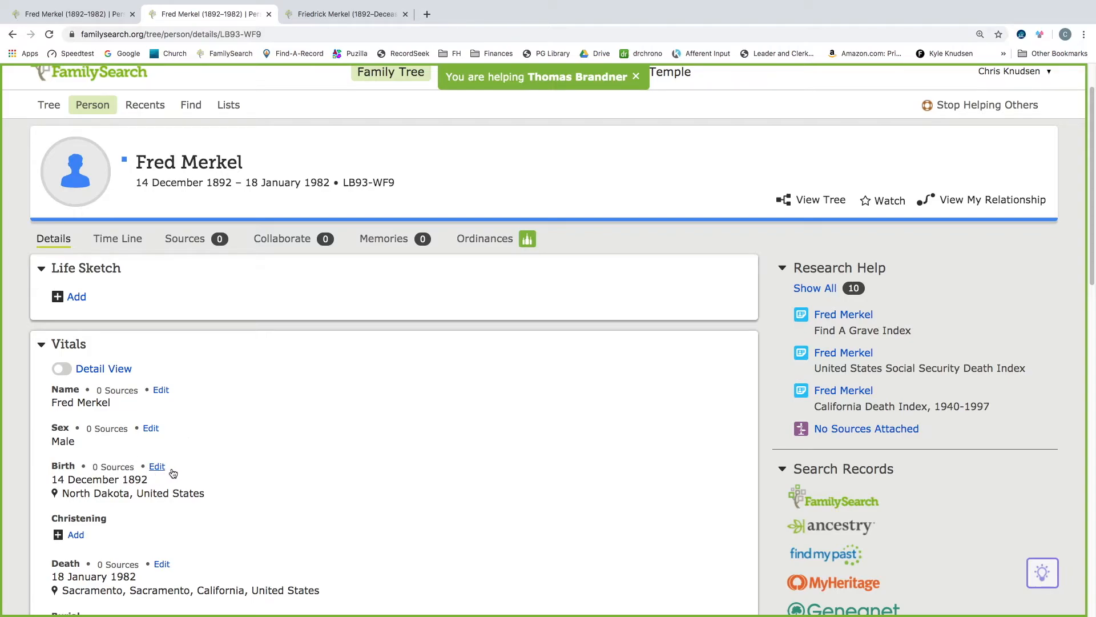
pyautogui.scroll(-2, 173, 473)
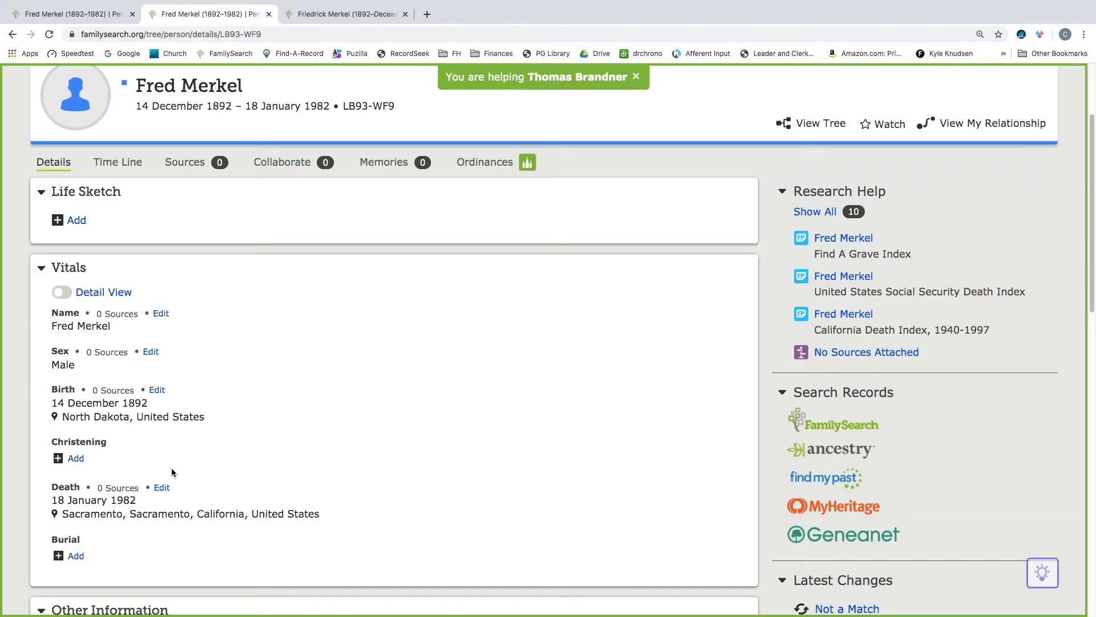
pyautogui.scroll(-5, 172, 472)
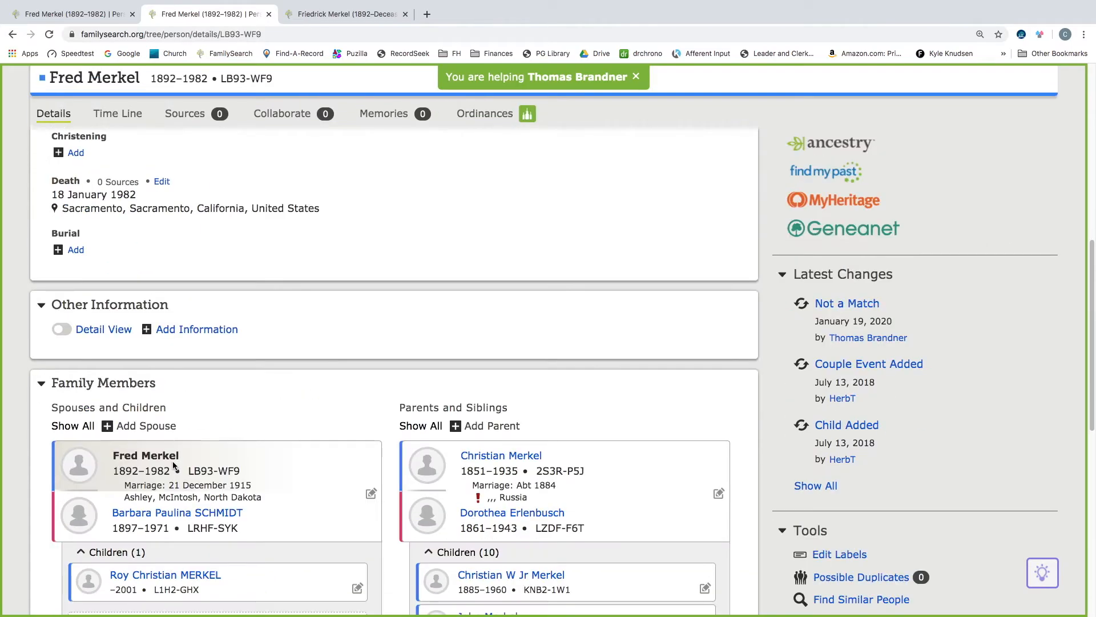
# - Compare the two Merkel person pages again across both tabs
pyautogui.click(388, 21)
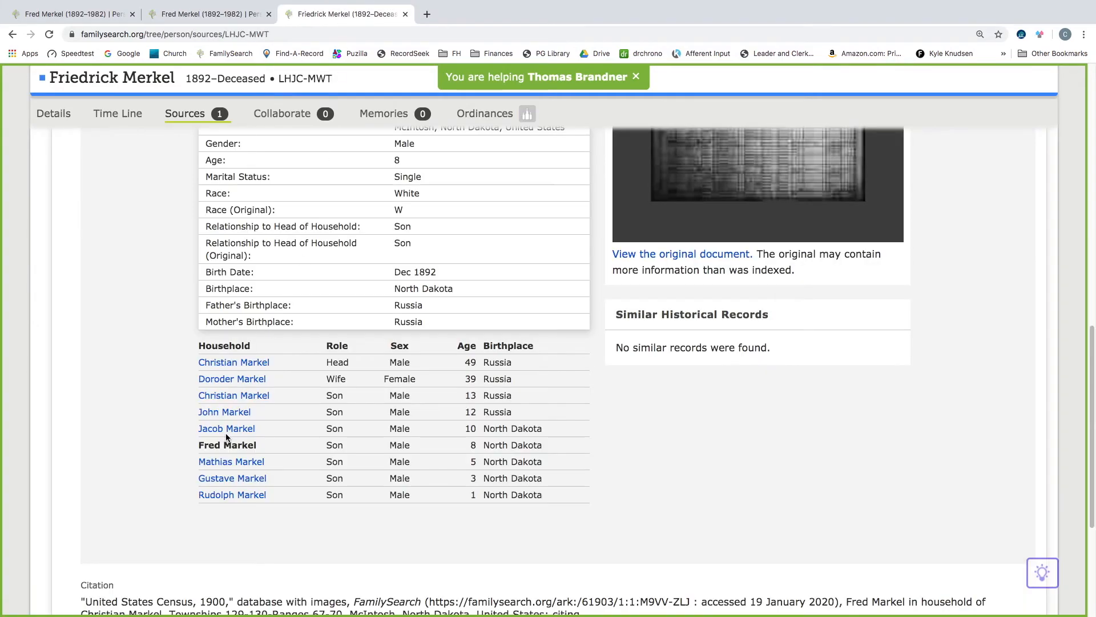
pyautogui.click(67, 125)
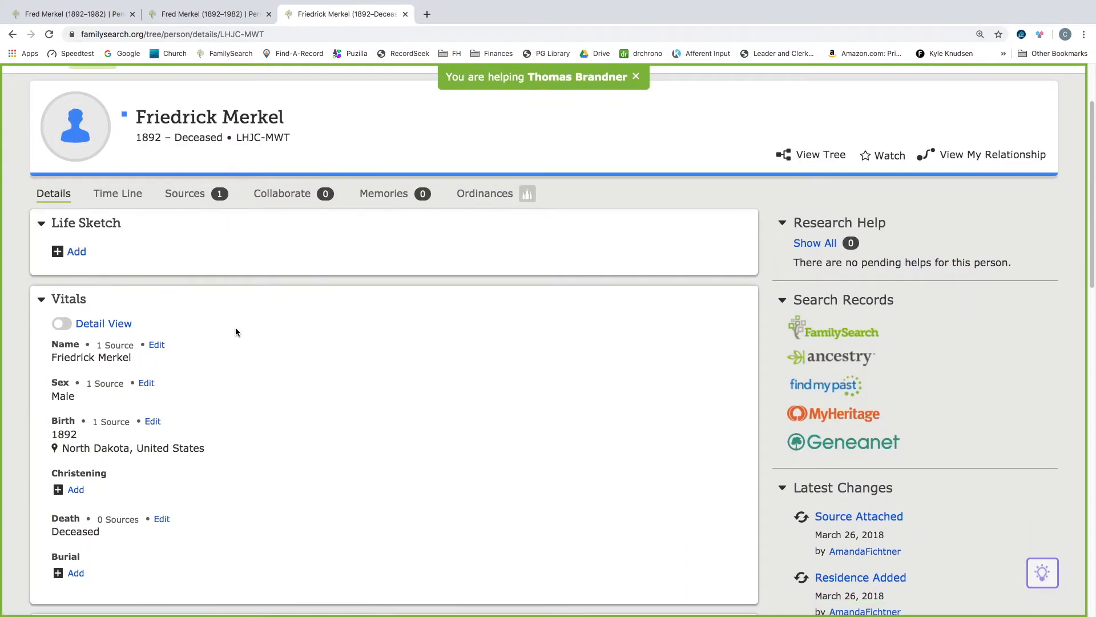
pyautogui.scroll(-6, 235, 328)
pyautogui.scroll(-1, 235, 328)
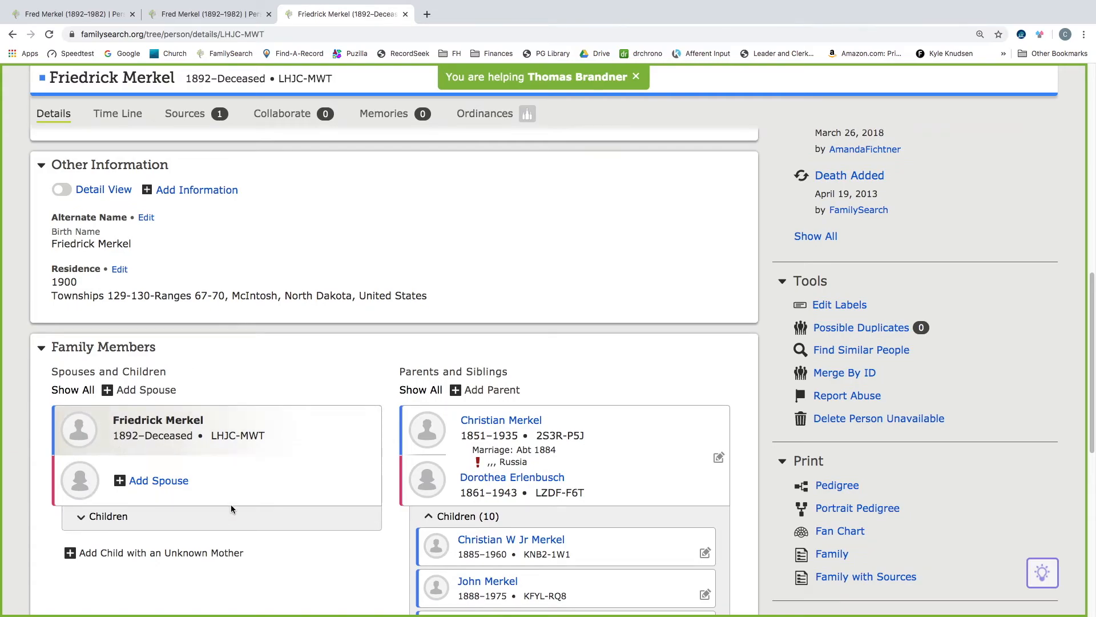
pyautogui.click(265, 21)
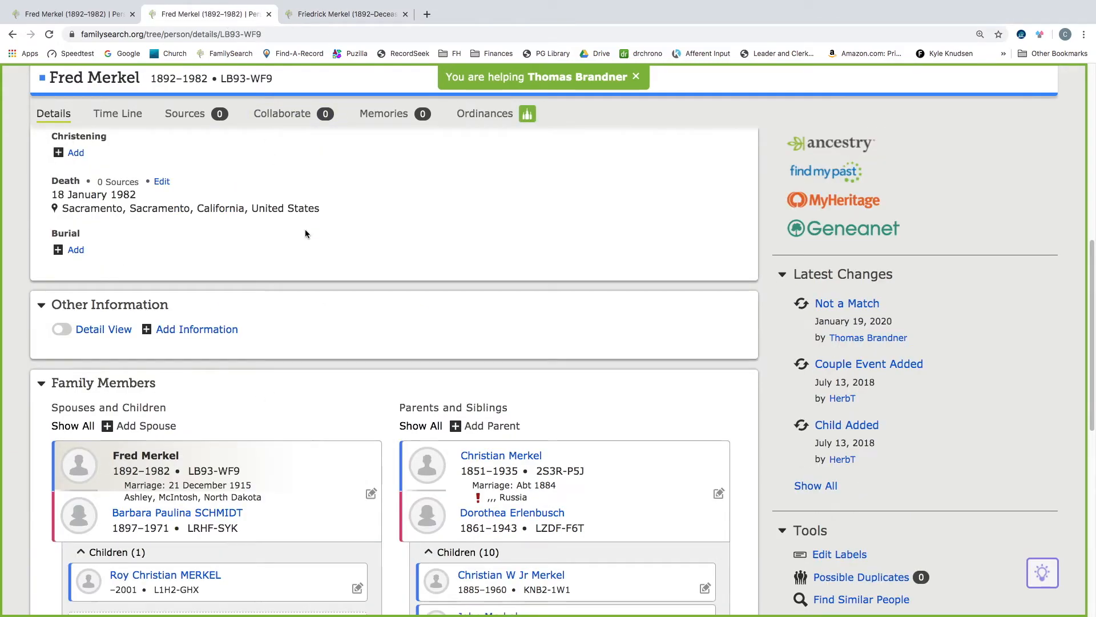
pyautogui.scroll(-3, 282, 441)
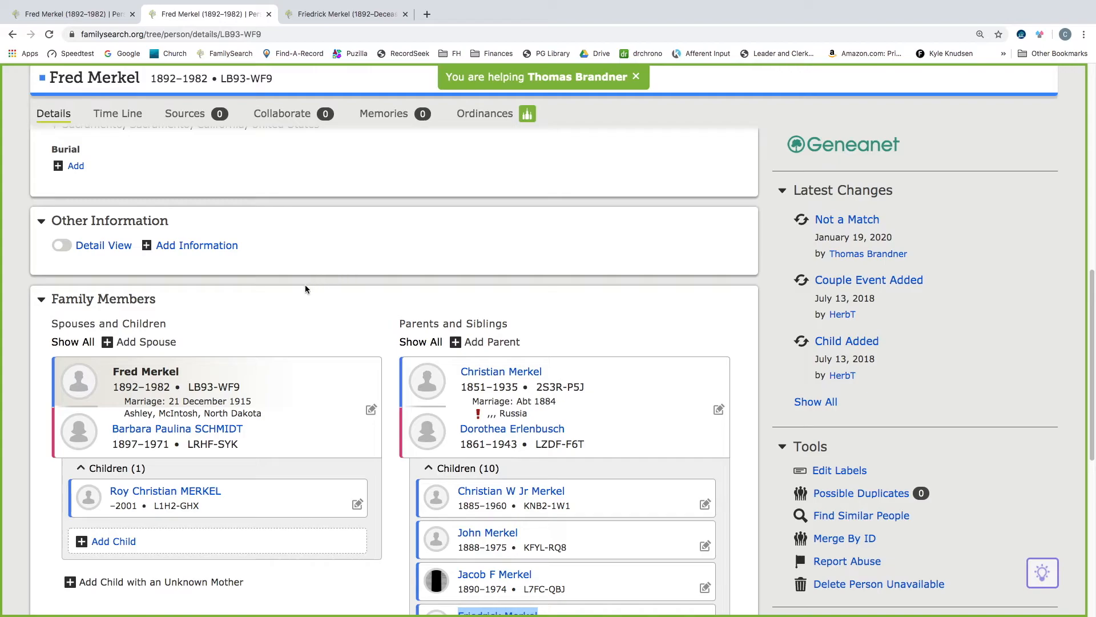
pyautogui.scroll(7, 308, 281)
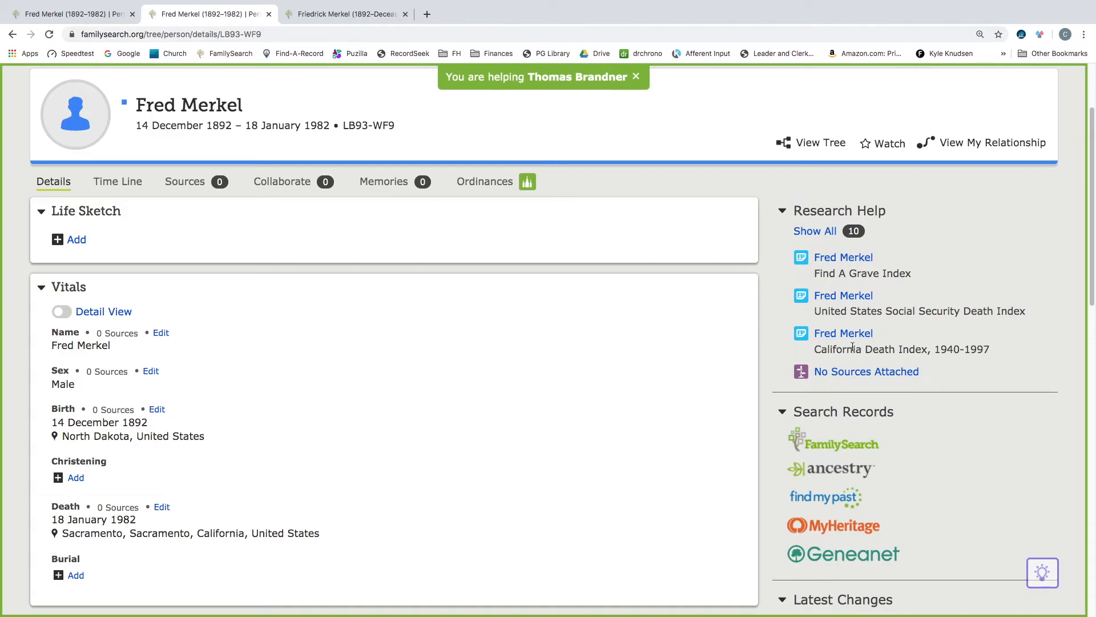
pyautogui.scroll(-5, 853, 351)
pyautogui.scroll(-5, 854, 351)
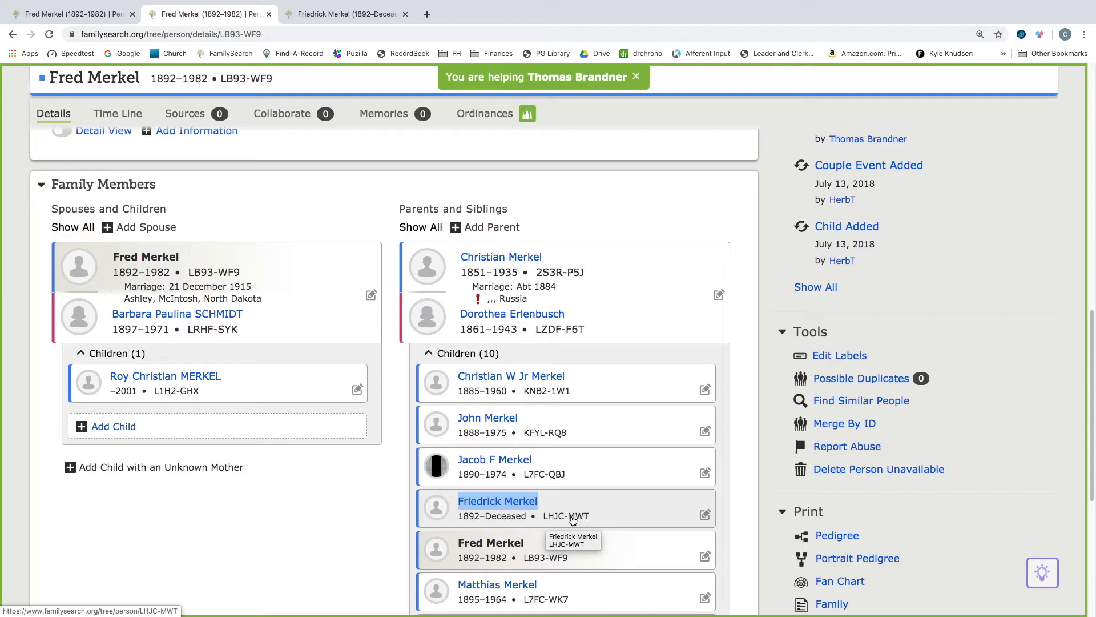
pyautogui.moveTo(571, 517)
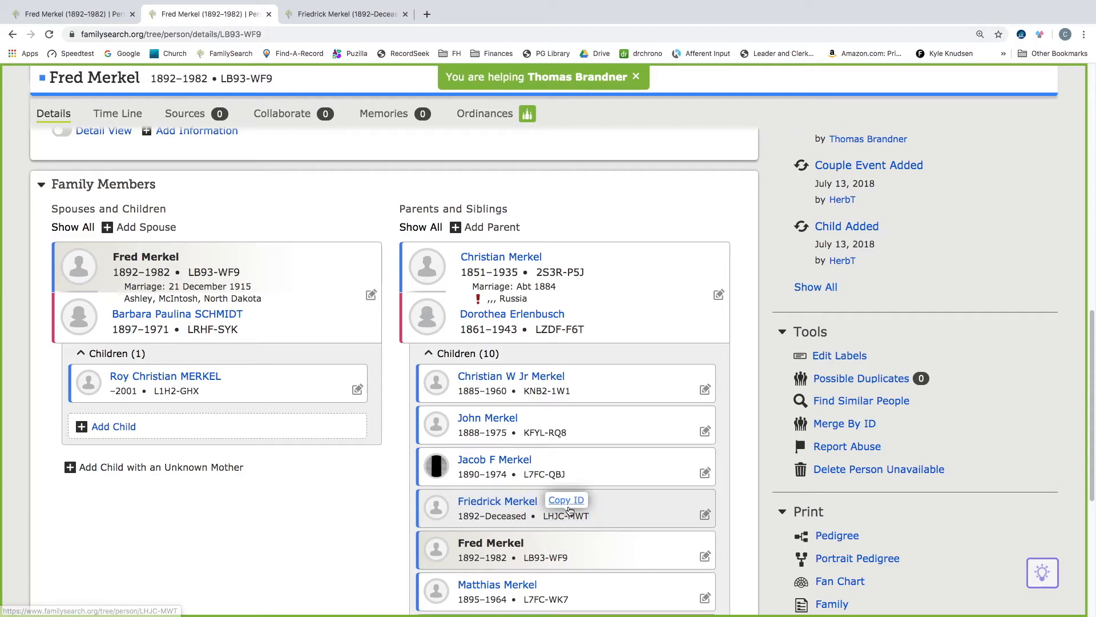
pyautogui.click(568, 502)
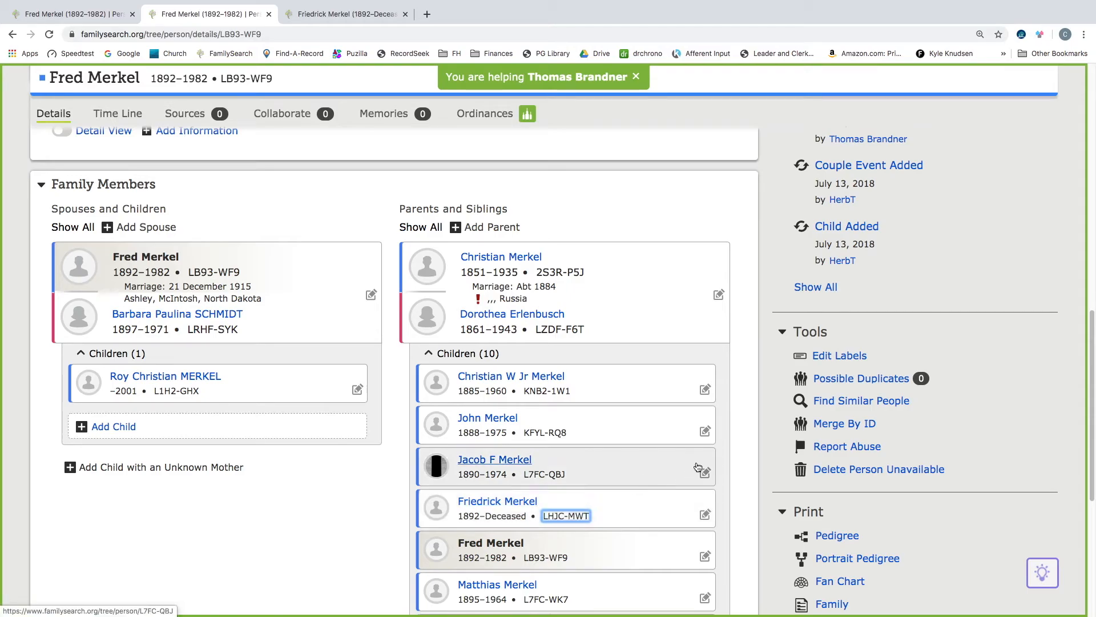
pyautogui.click(854, 425)
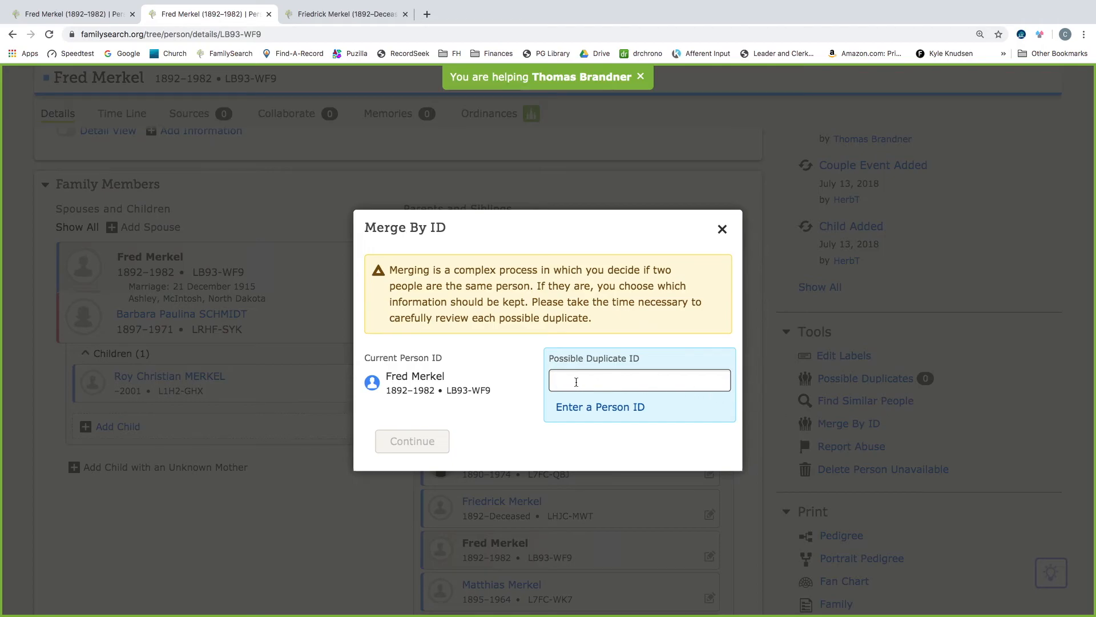
pyautogui.rightClick(574, 381)
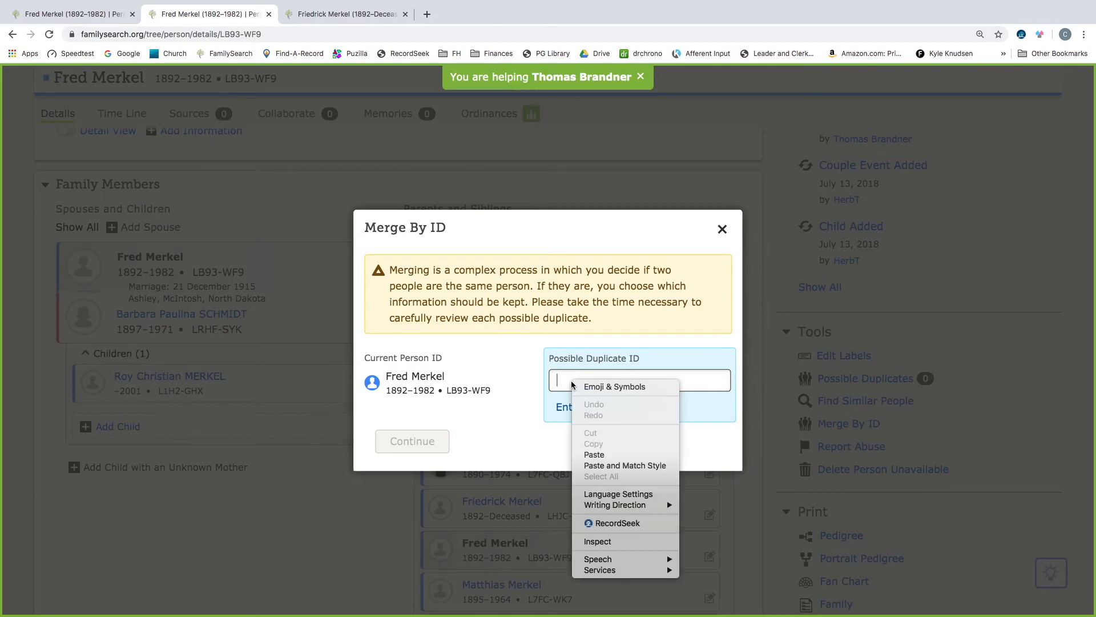
pyautogui.click(594, 455)
pyautogui.click(407, 451)
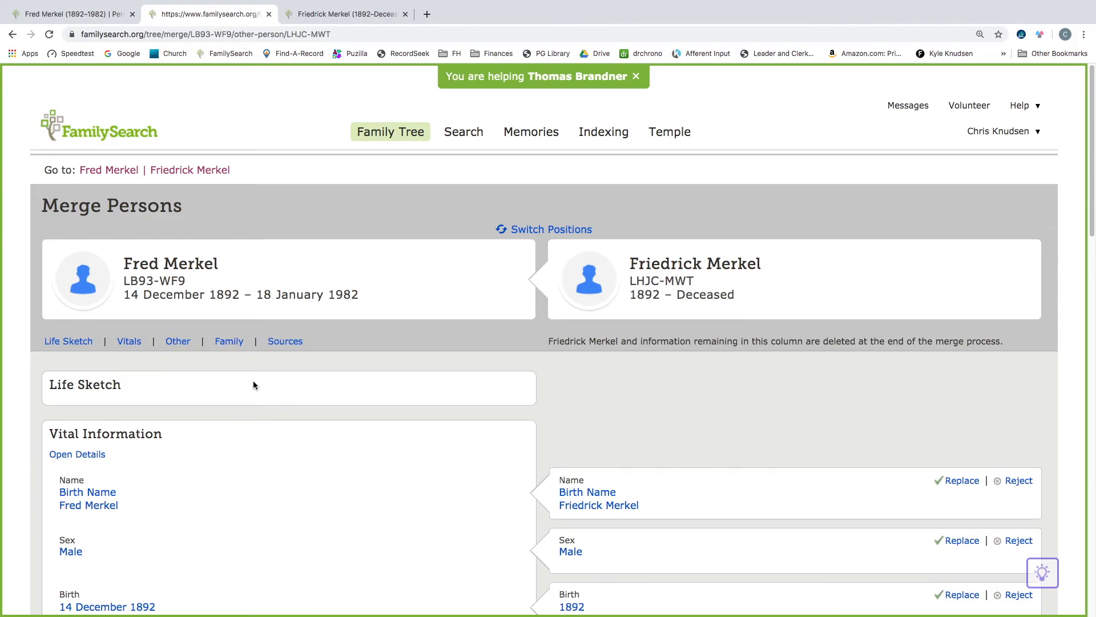
# - In the merge, replace the name with Birth Name Friedrick Merkel and add the 1900 McIntosh, North Dakota residence
pyautogui.scroll(-3, 254, 386)
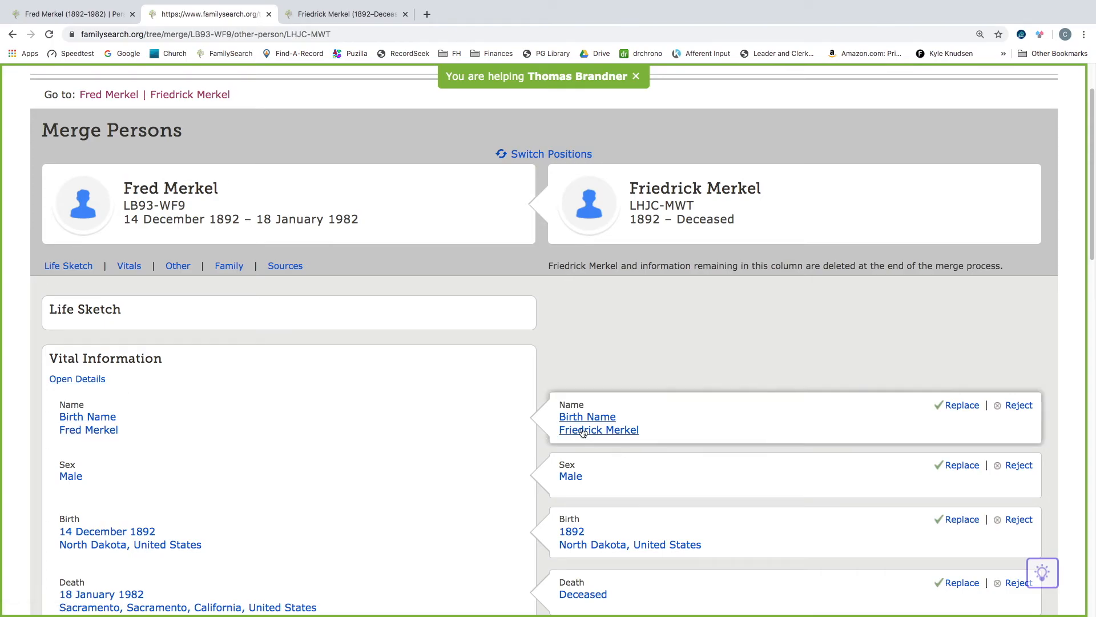
pyautogui.click(962, 405)
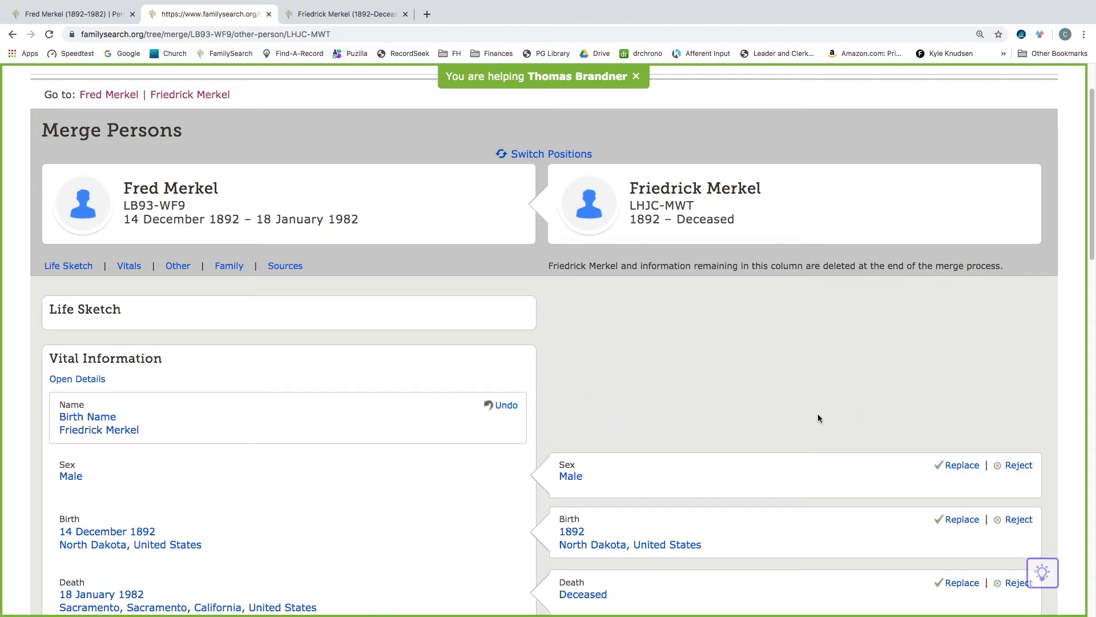
pyautogui.scroll(-1, 625, 471)
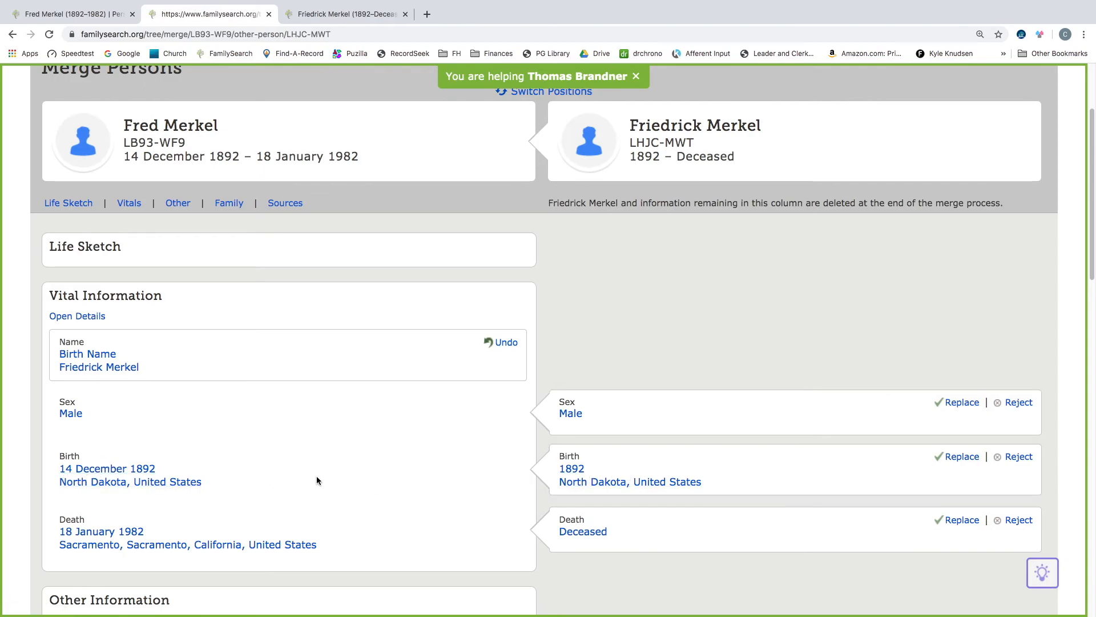
pyautogui.scroll(-3, 626, 522)
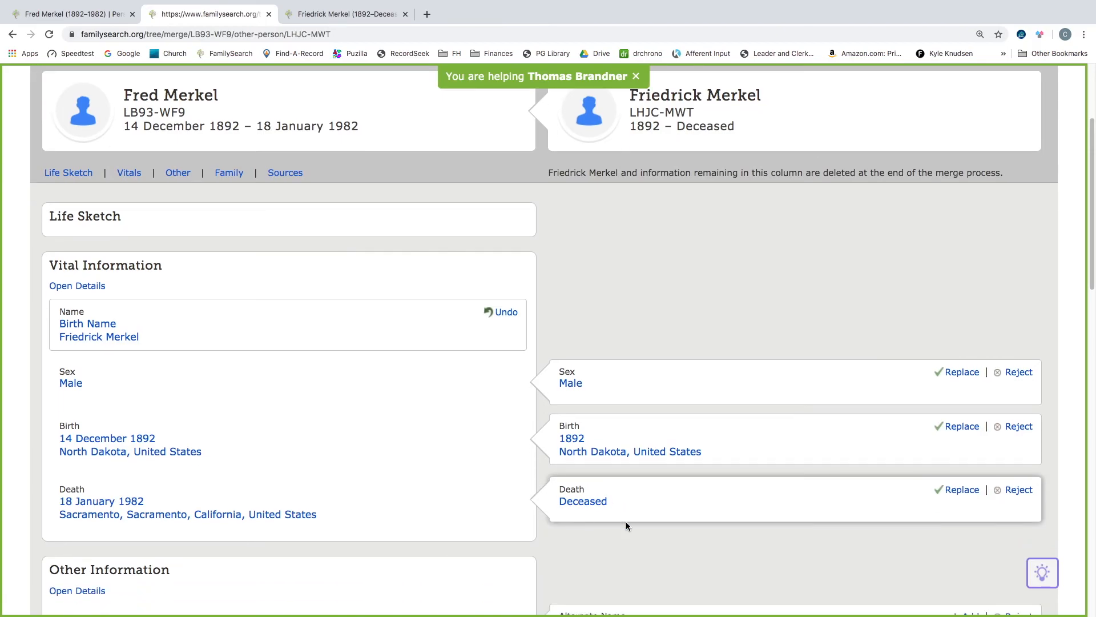
pyautogui.scroll(-1, 626, 522)
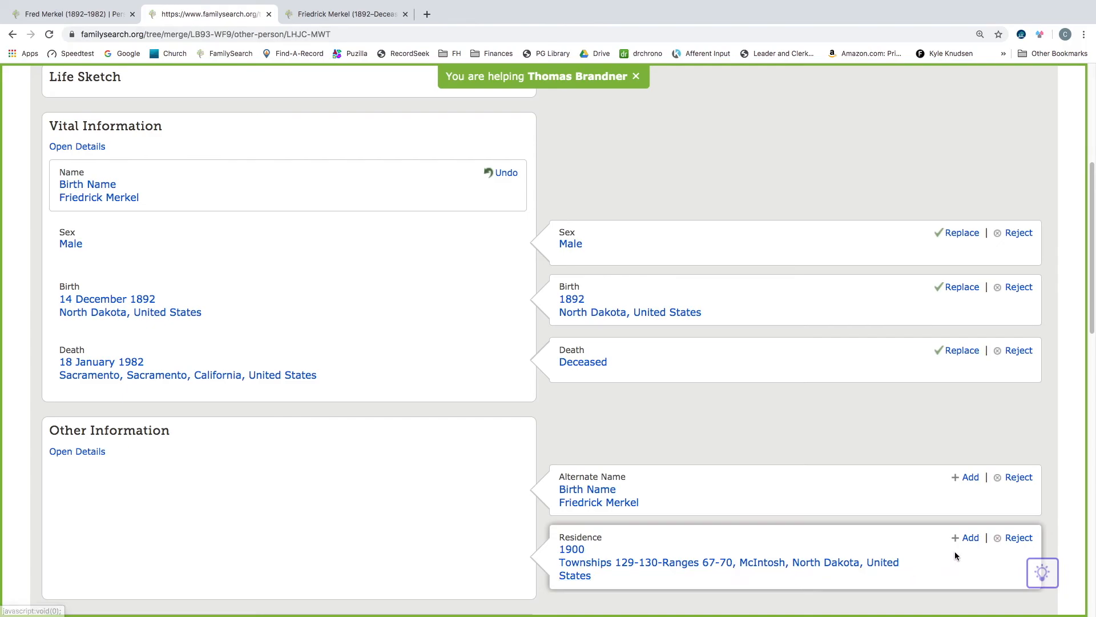
pyautogui.click(969, 541)
pyautogui.scroll(-3, 854, 513)
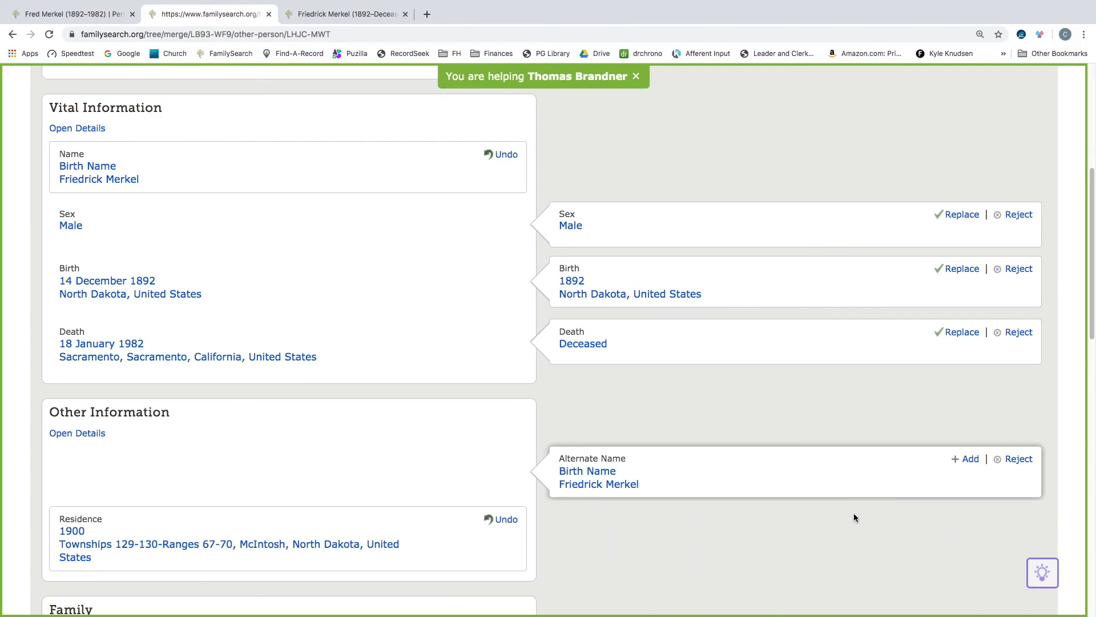
pyautogui.scroll(-6, 854, 514)
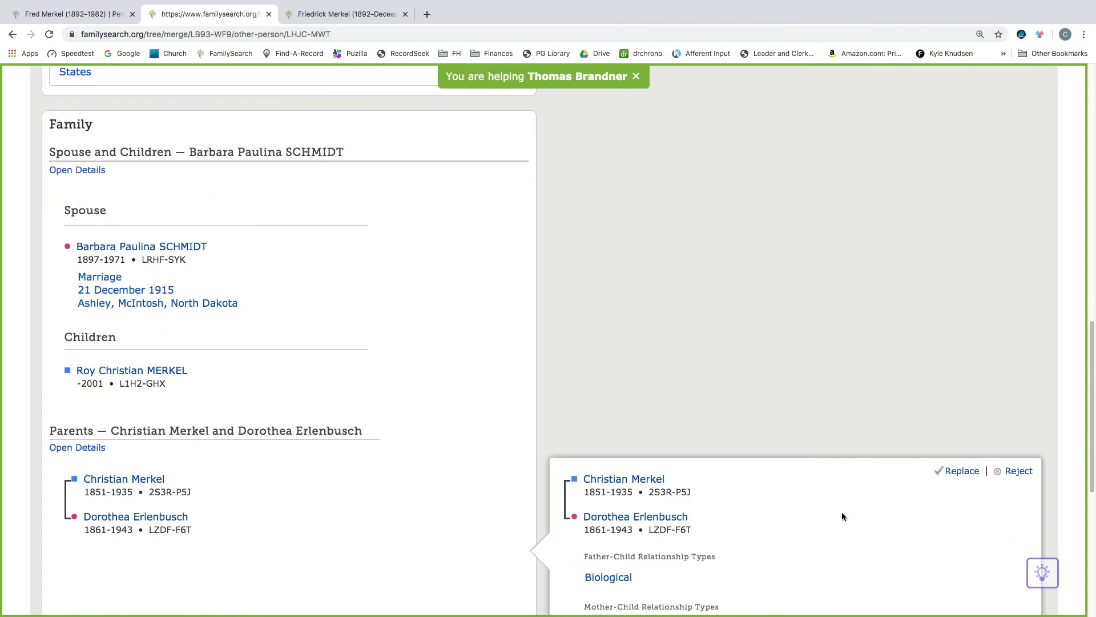
pyautogui.scroll(-2, 642, 523)
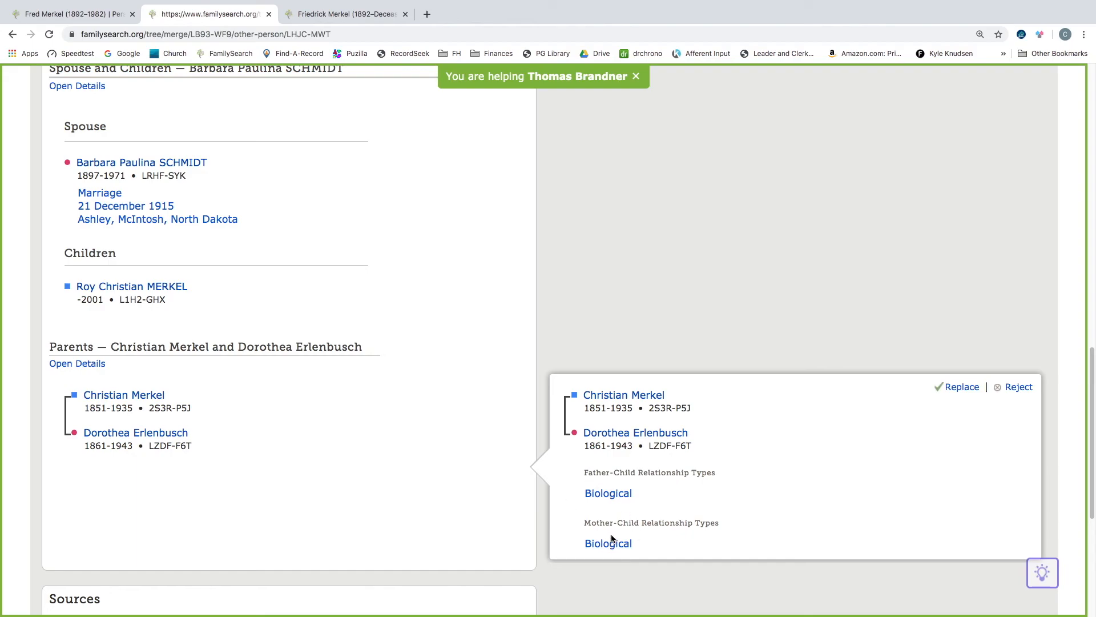
pyautogui.click(960, 388)
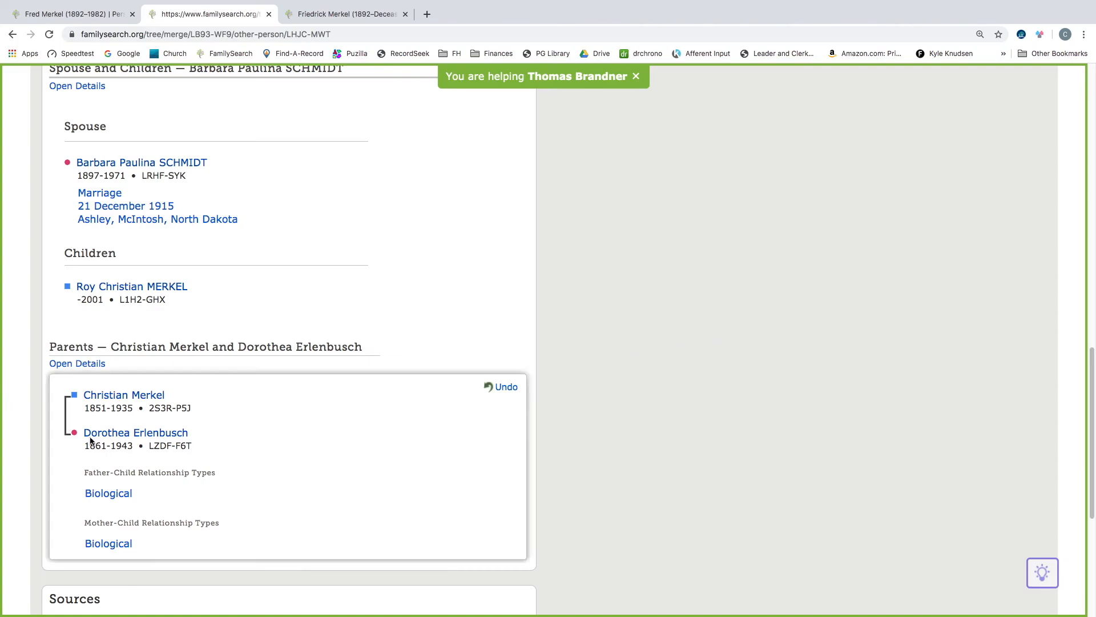
# - Review the combined family and sources sections, then continue the merge
pyautogui.scroll(-5, 642, 440)
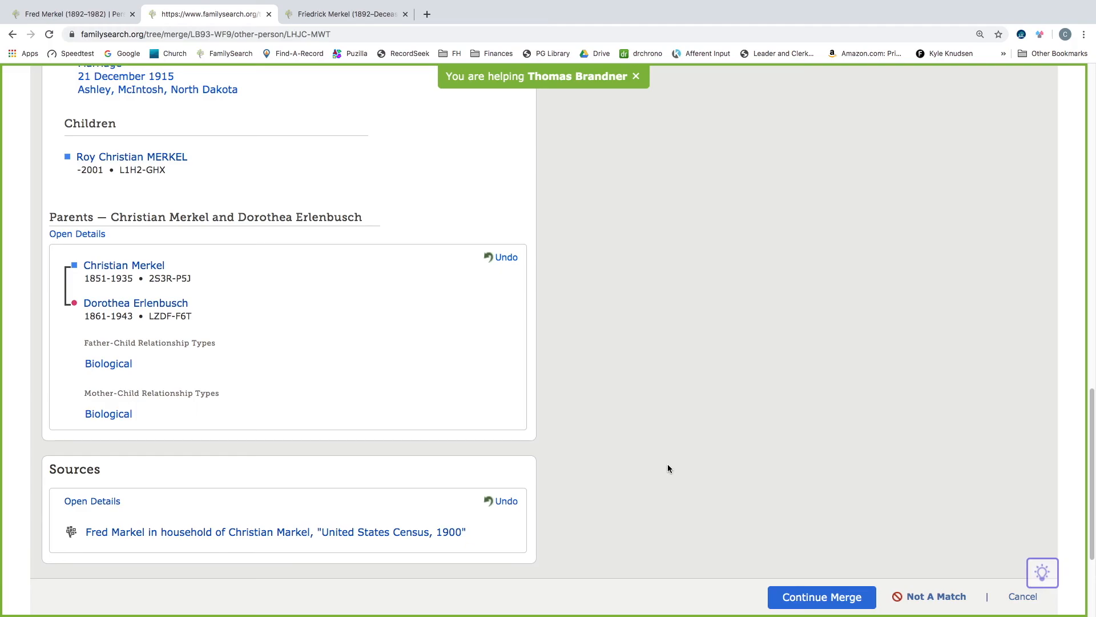
pyautogui.scroll(12, 690, 371)
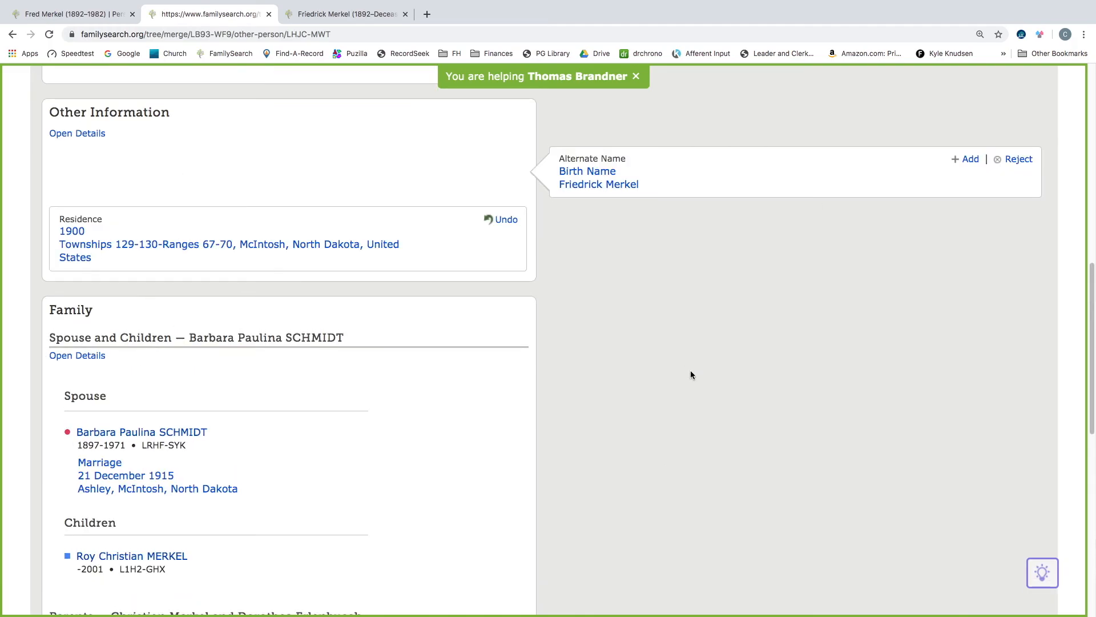
pyautogui.scroll(-11, 690, 373)
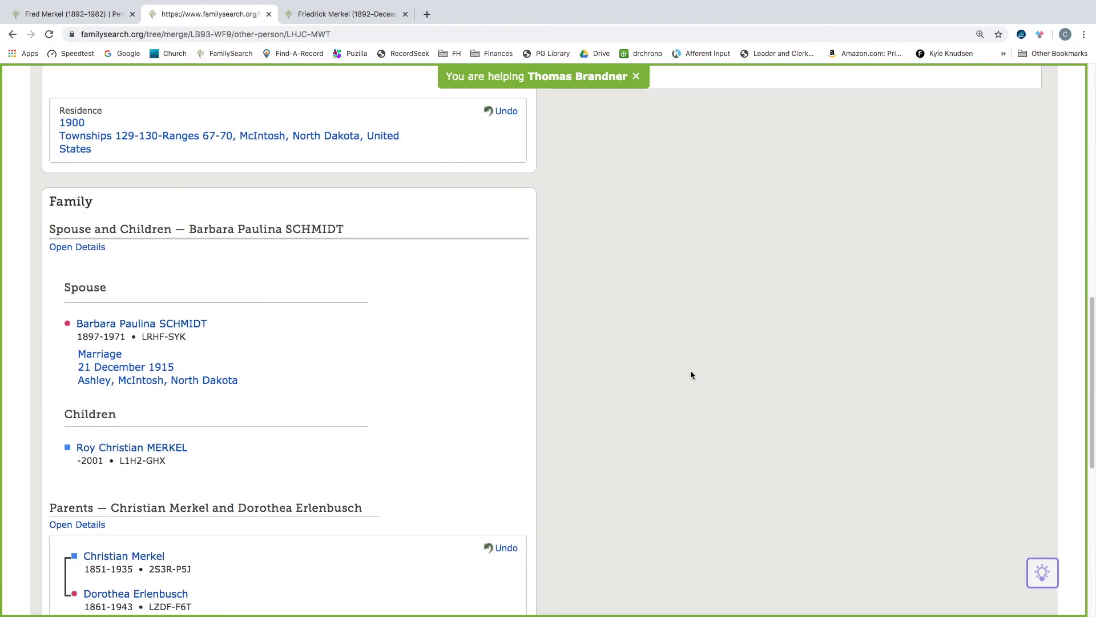
pyautogui.scroll(-5, 690, 375)
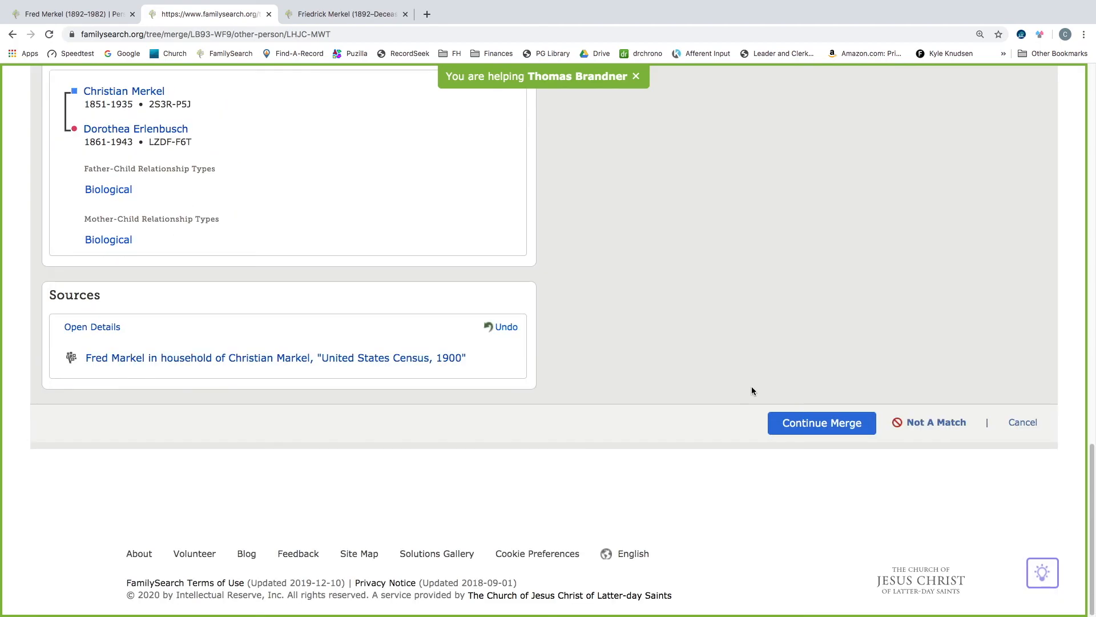
pyautogui.click(822, 423)
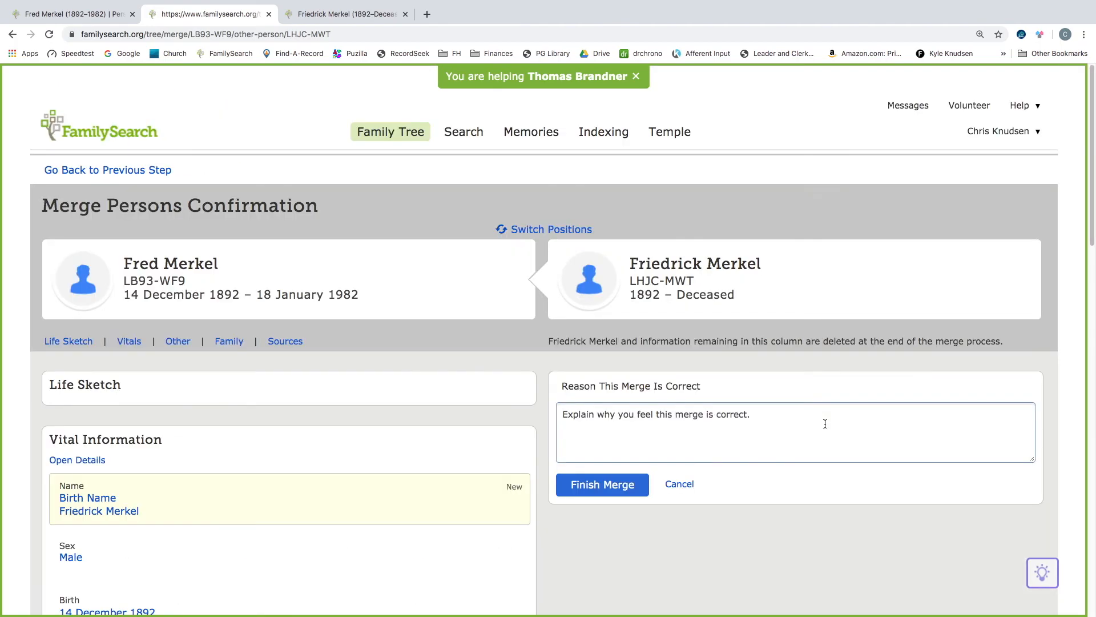
# - Give the merge reason as "Same birth date and parents" and finish the merge
pyautogui.click(647, 423)
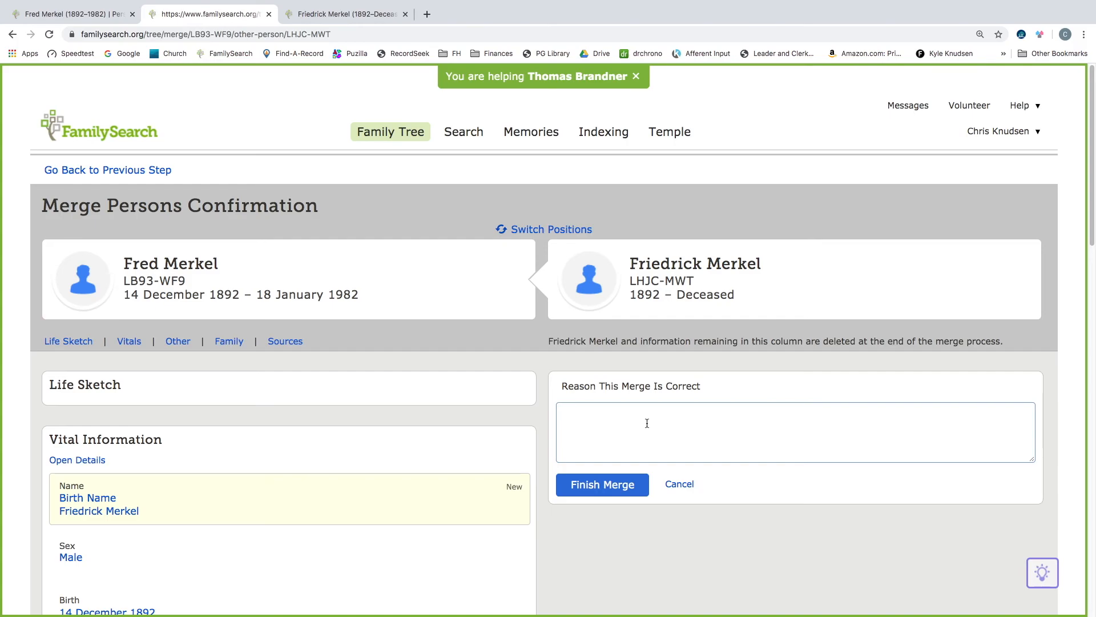
pyautogui.write('Same birth date and parents')
pyautogui.click(625, 490)
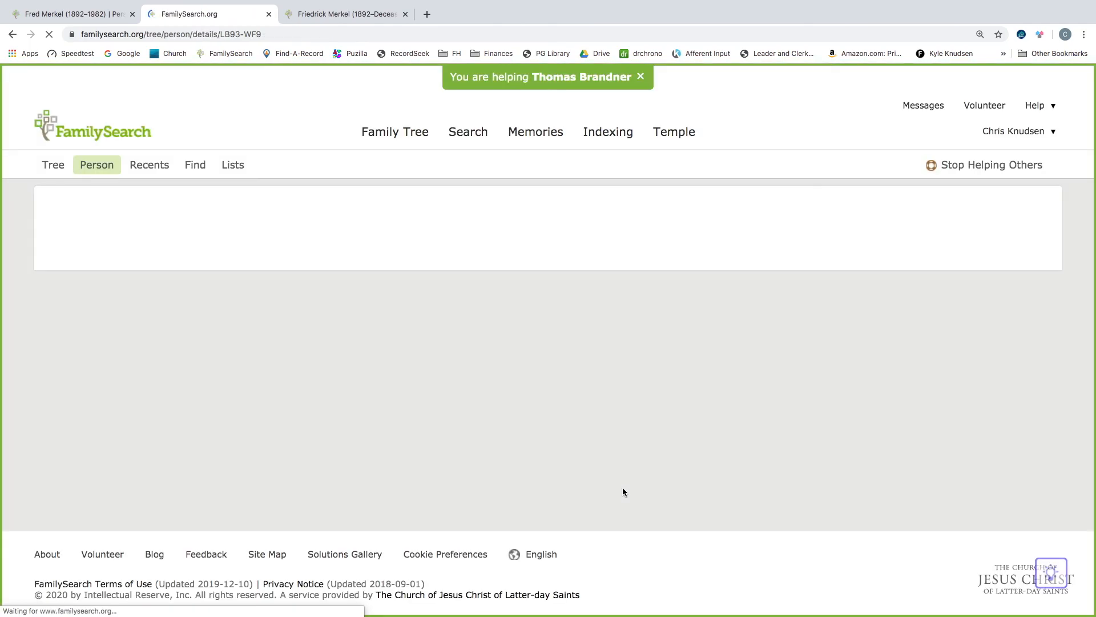